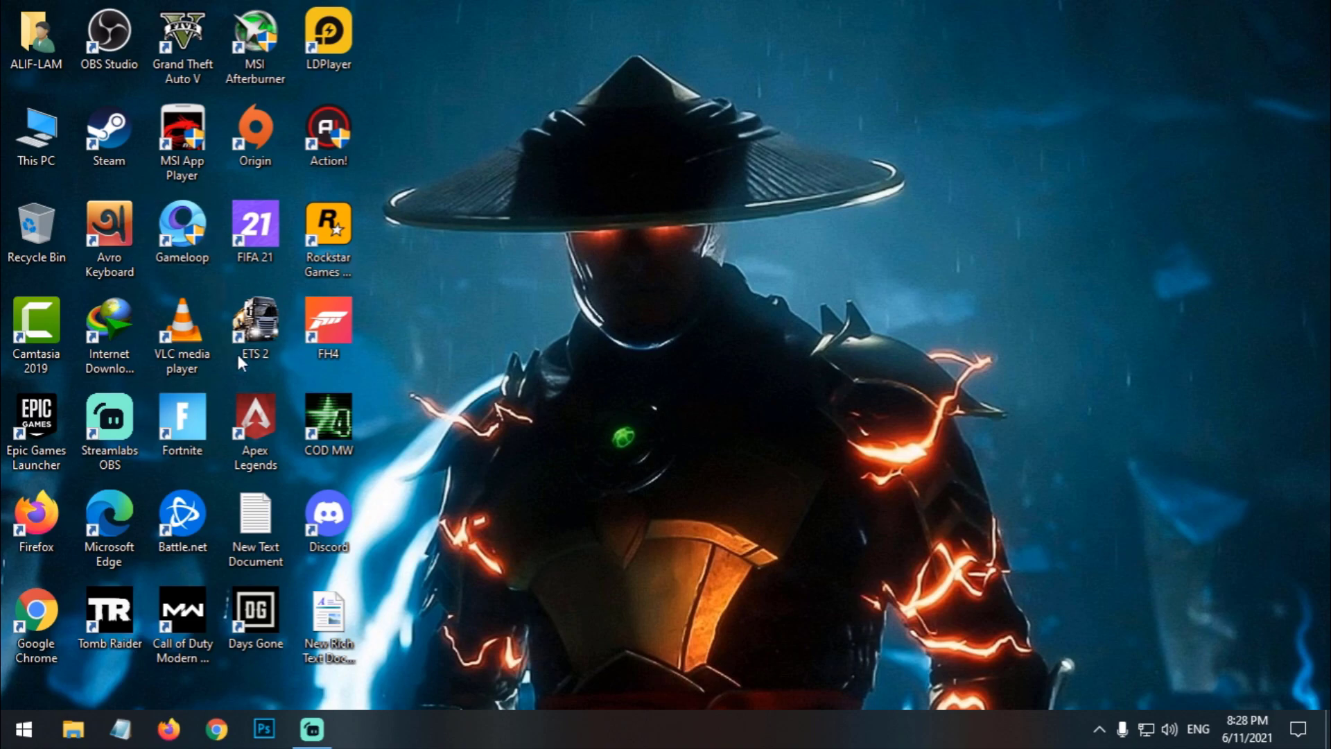
Step: Find and open Graphics settings through Windows search
{"action": "left_click", "coordinate": [23, 729]}
{"action": "type", "text": "gra"}
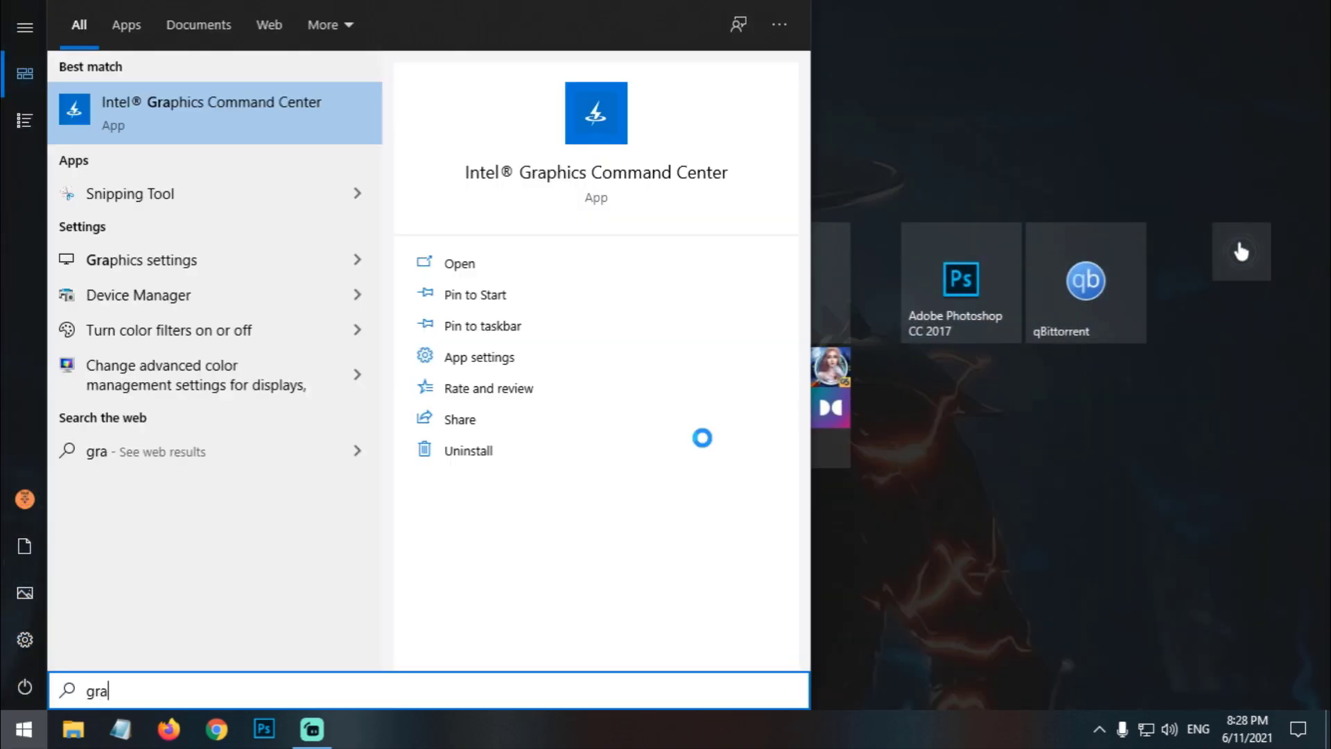
{"action": "type", "text": "phic"}
{"action": "key", "text": "BackSpace"}
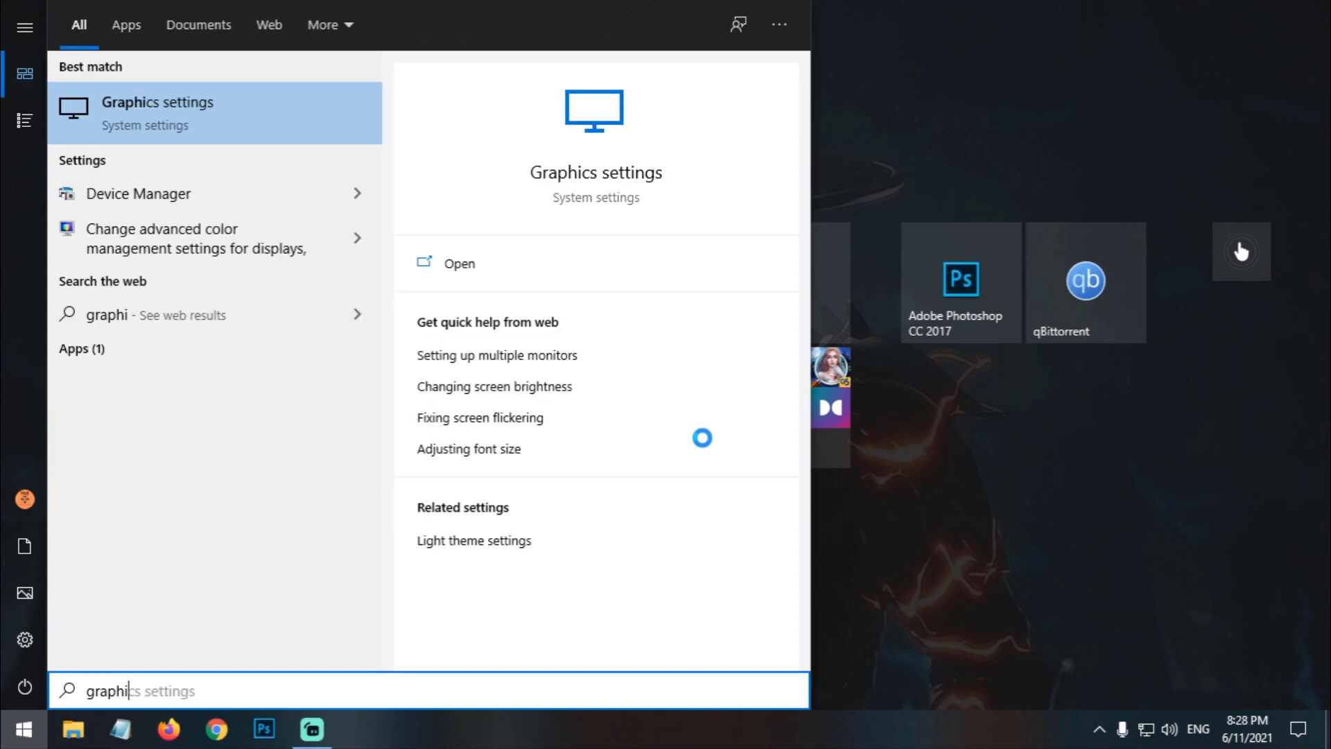
{"action": "key", "text": "Return"}
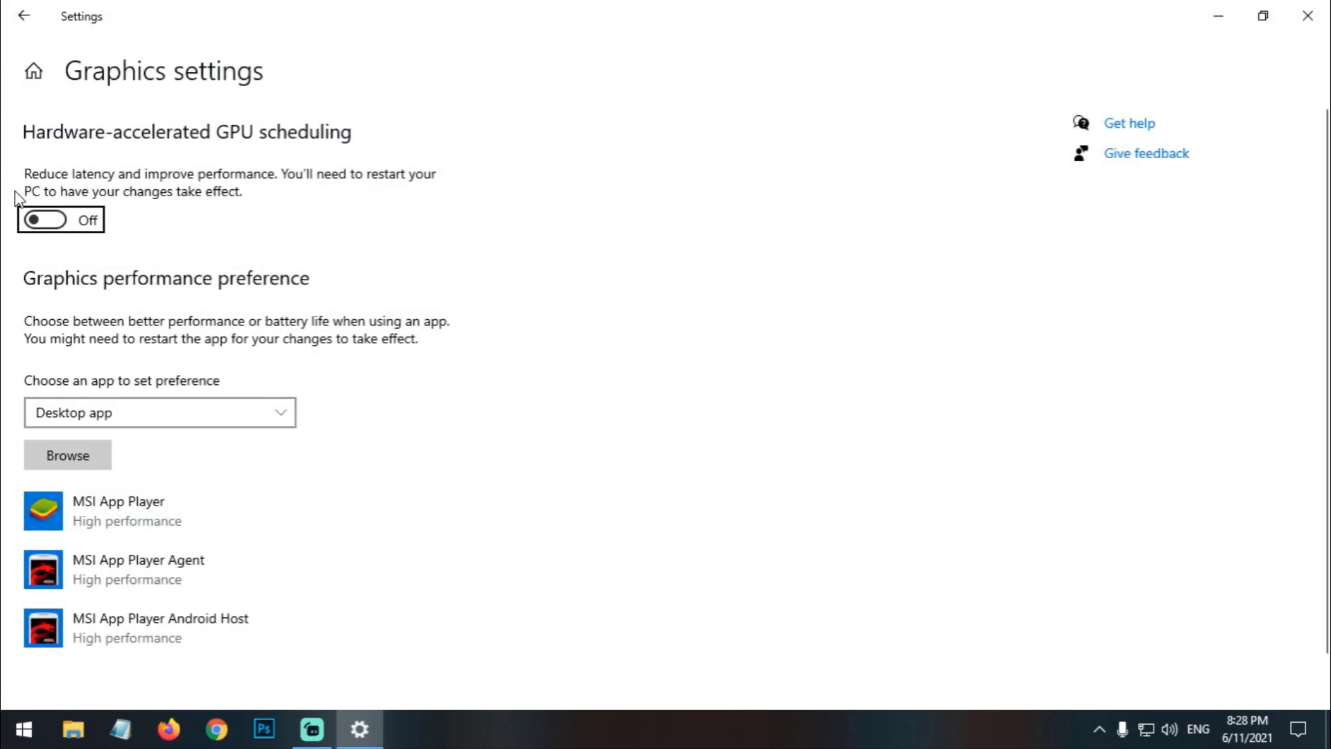
Step: Browse to HD-Agent.exe and add it to the graphics preference list
{"action": "left_click", "coordinate": [69, 464]}
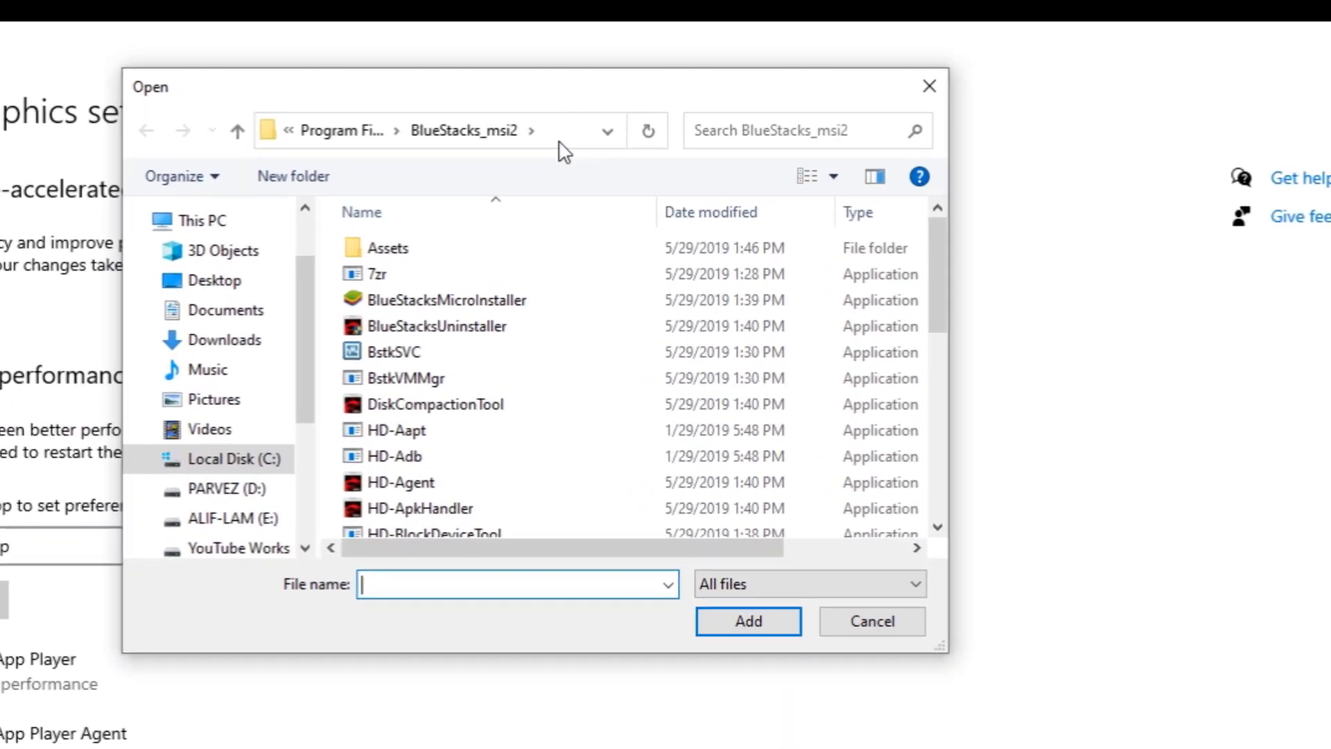
{"action": "left_click", "coordinate": [358, 50]}
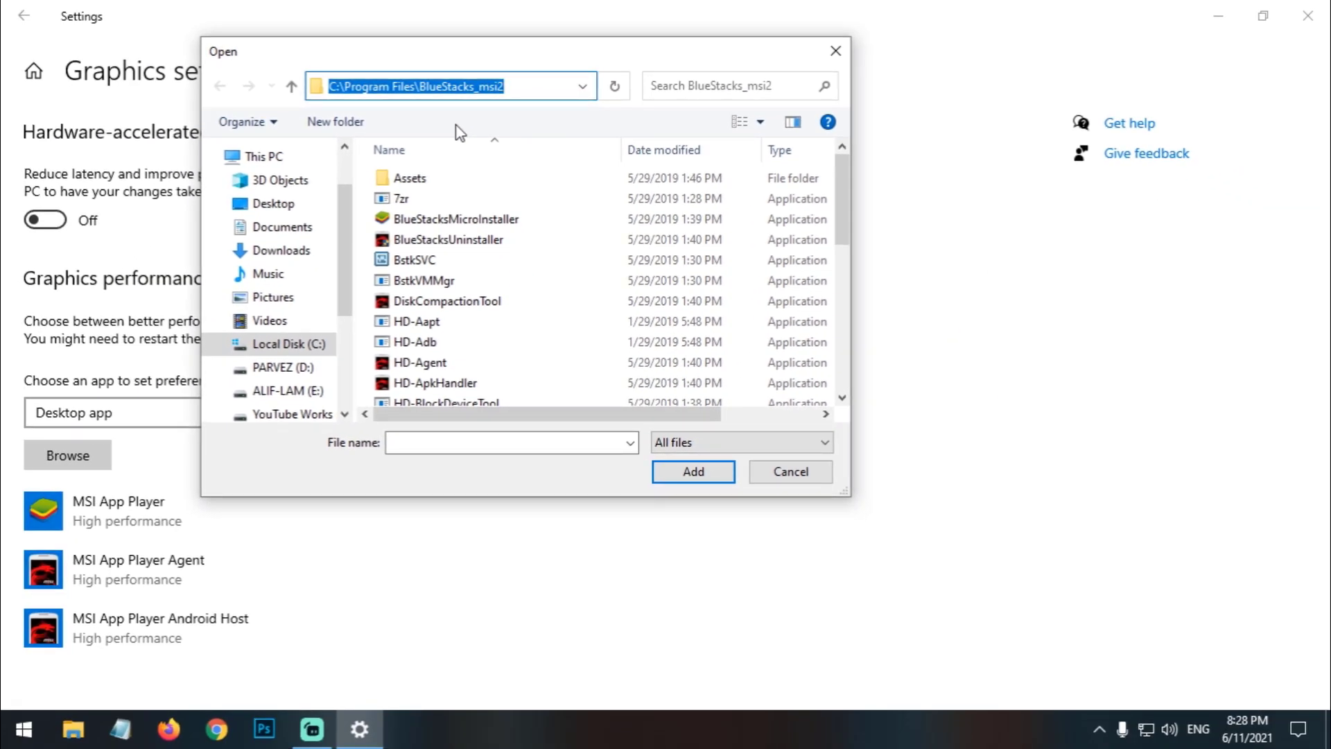
{"action": "double_click", "coordinate": [529, 86]}
{"action": "left_click", "coordinate": [506, 86]}
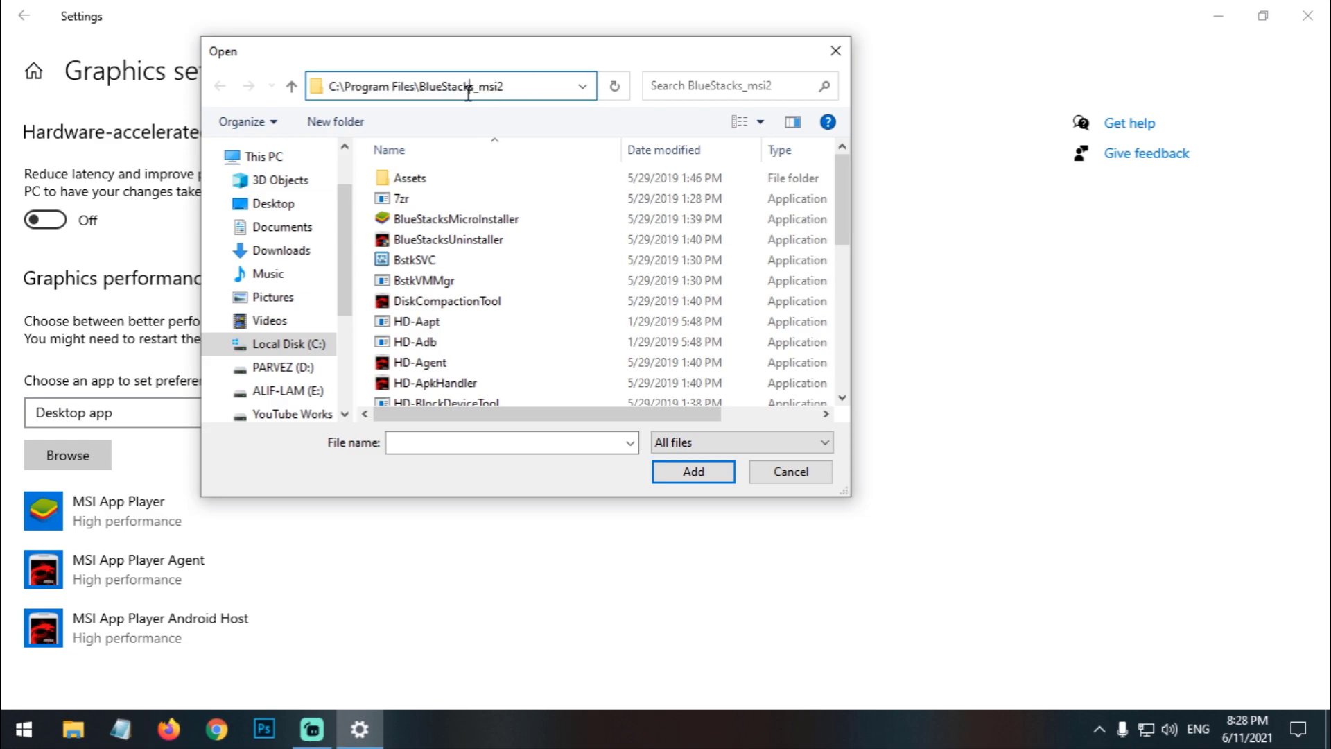
{"action": "left_click_drag", "start_coordinate": [469, 91], "coordinate": [496, 96]}
{"action": "left_click", "coordinate": [506, 89]}
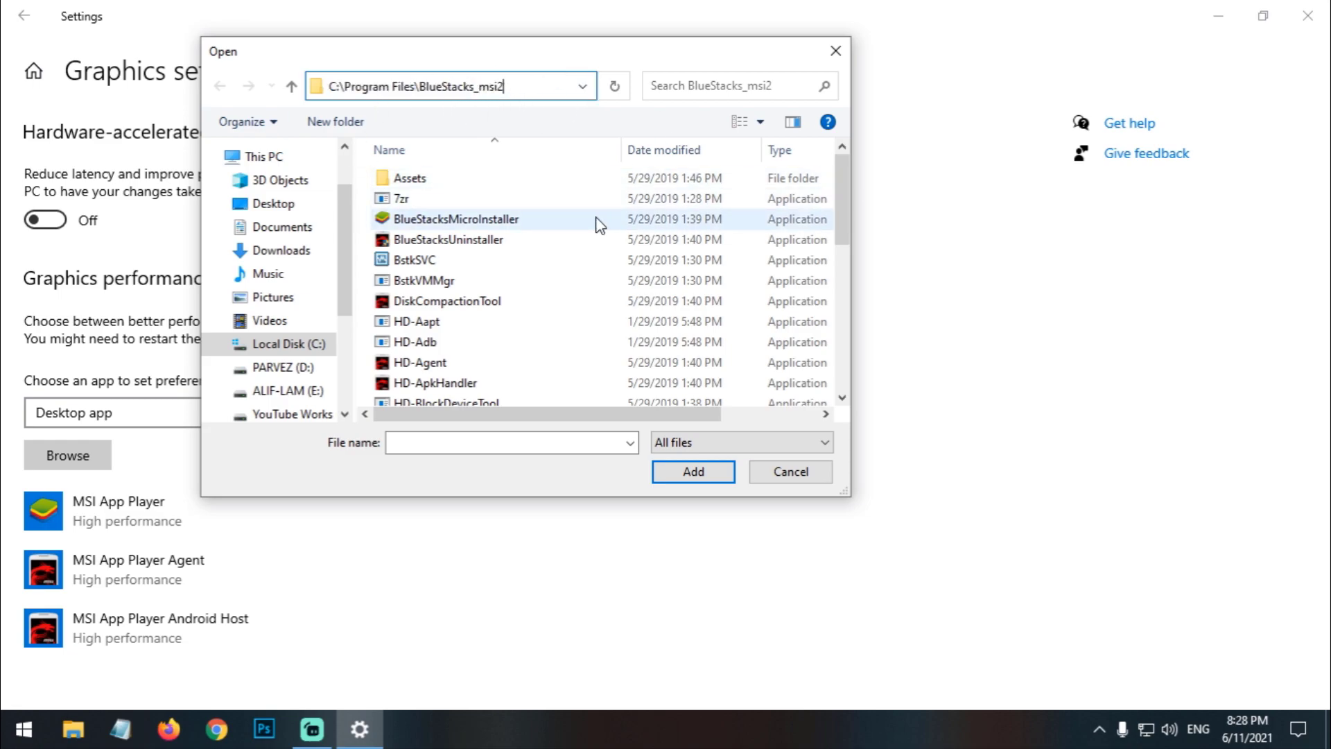
{"action": "mouse_move", "coordinate": [596, 223]}
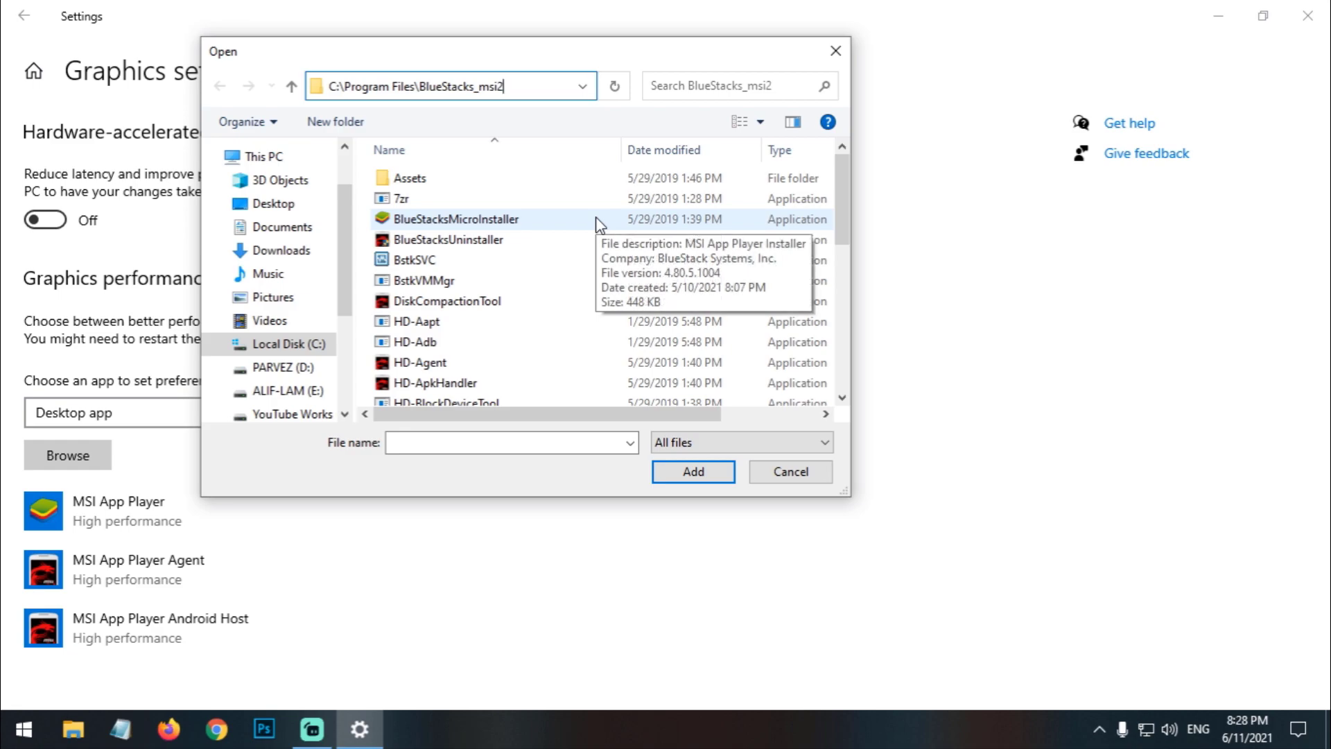
{"action": "left_click", "coordinate": [458, 362]}
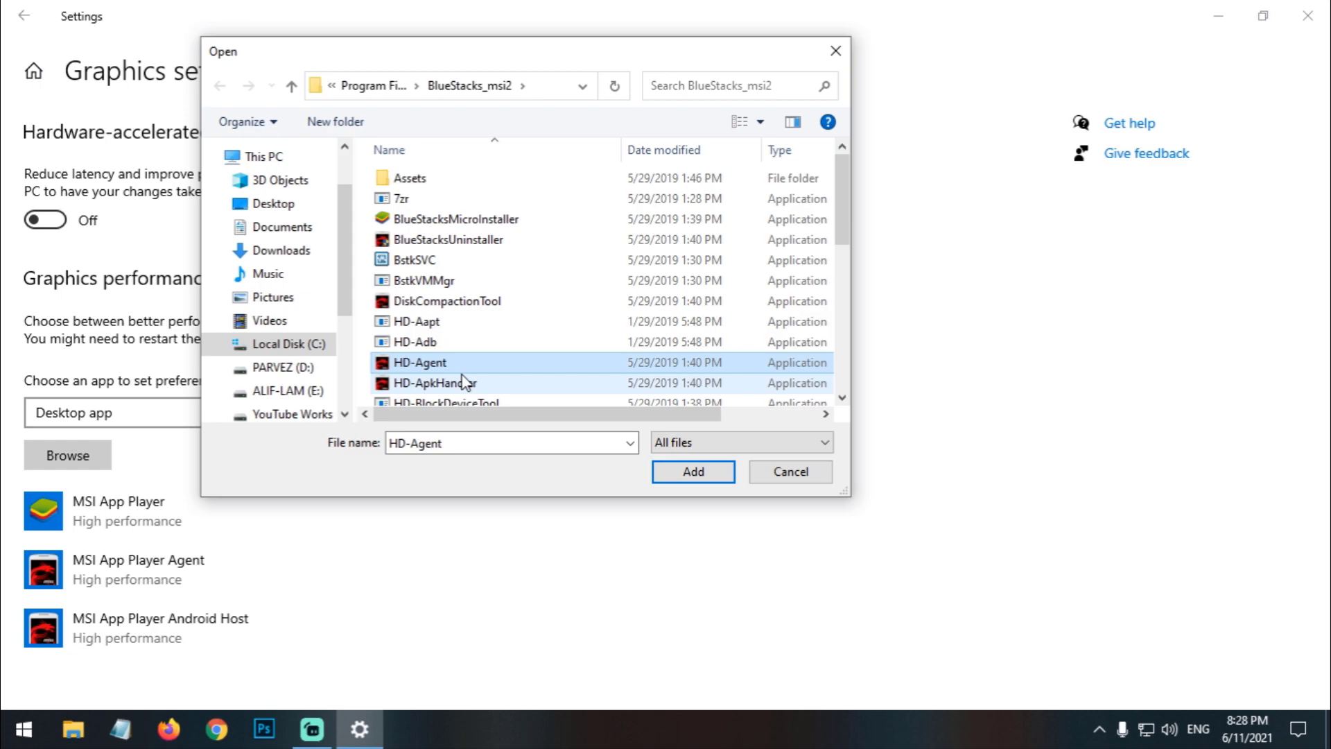
{"action": "left_click", "coordinate": [673, 475]}
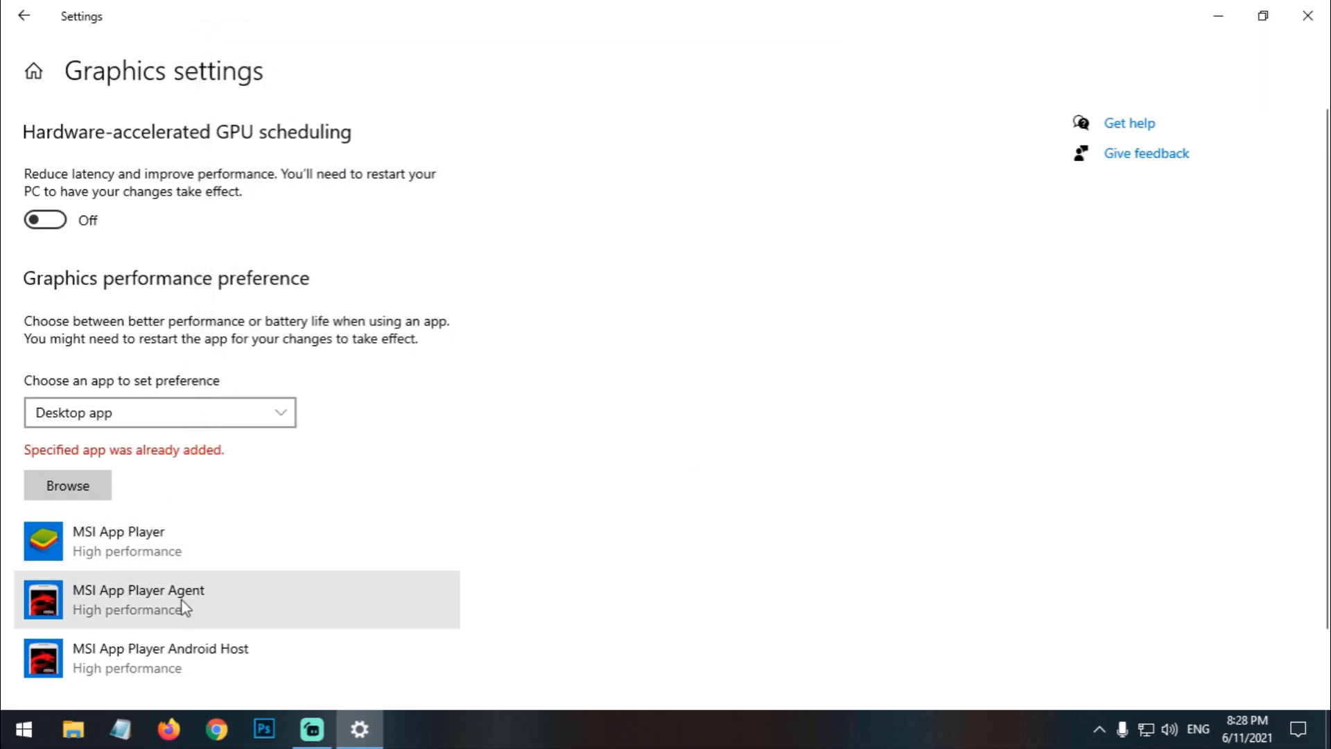
Step: Set MSI App Player Agent to High performance graphics and save
{"action": "left_click", "coordinate": [269, 614]}
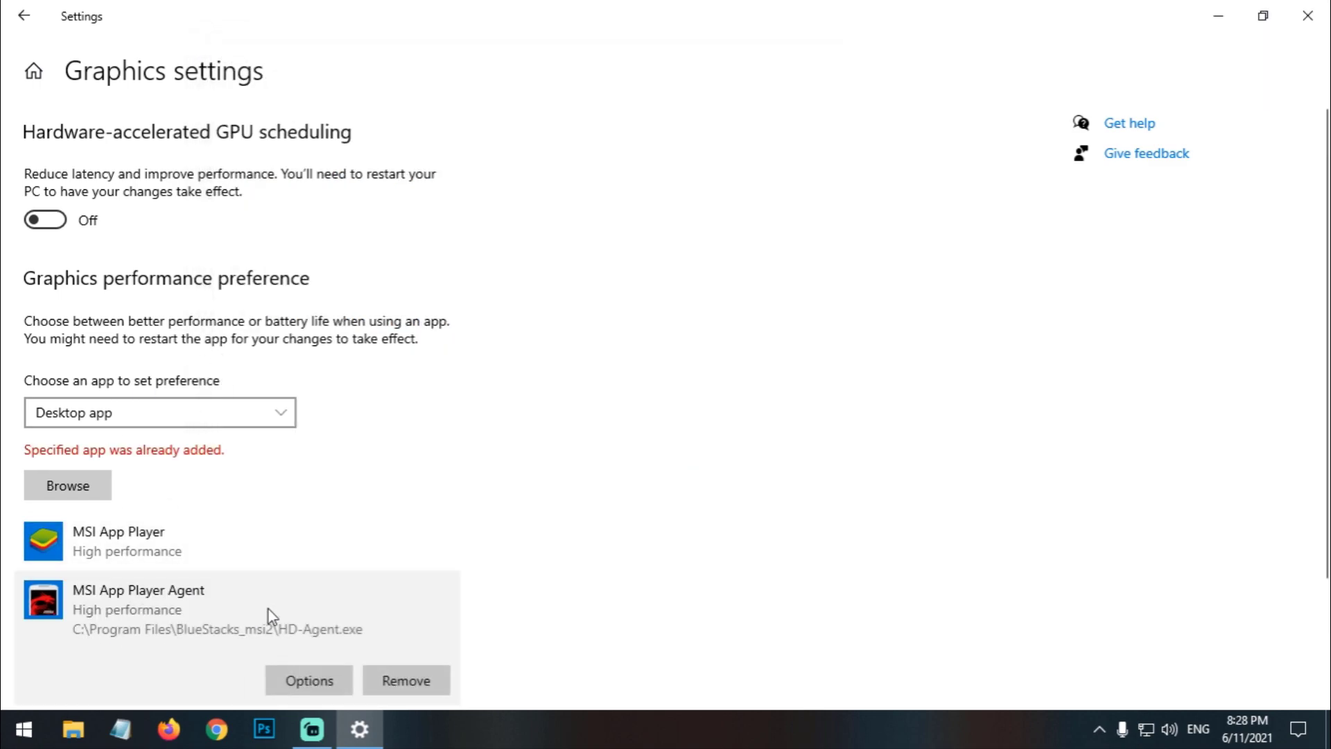
{"action": "left_click", "coordinate": [305, 678]}
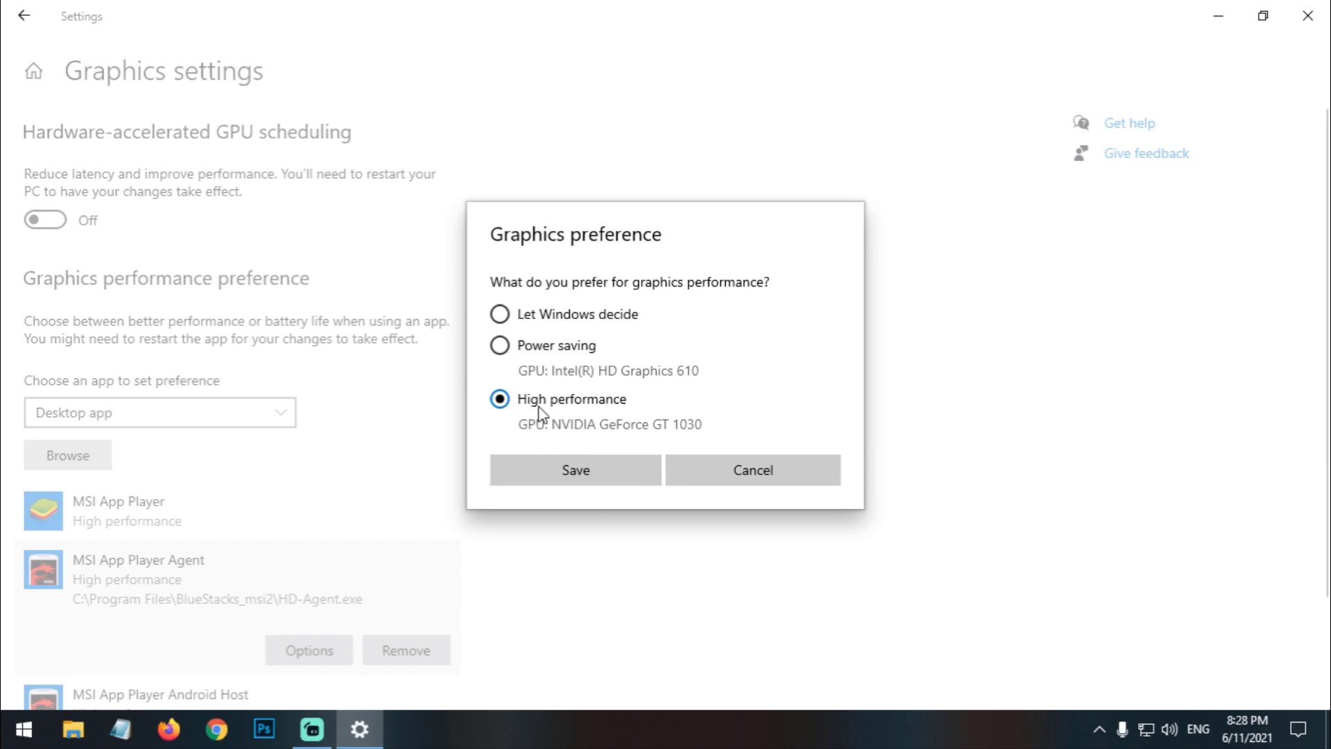
{"action": "left_click", "coordinate": [535, 479]}
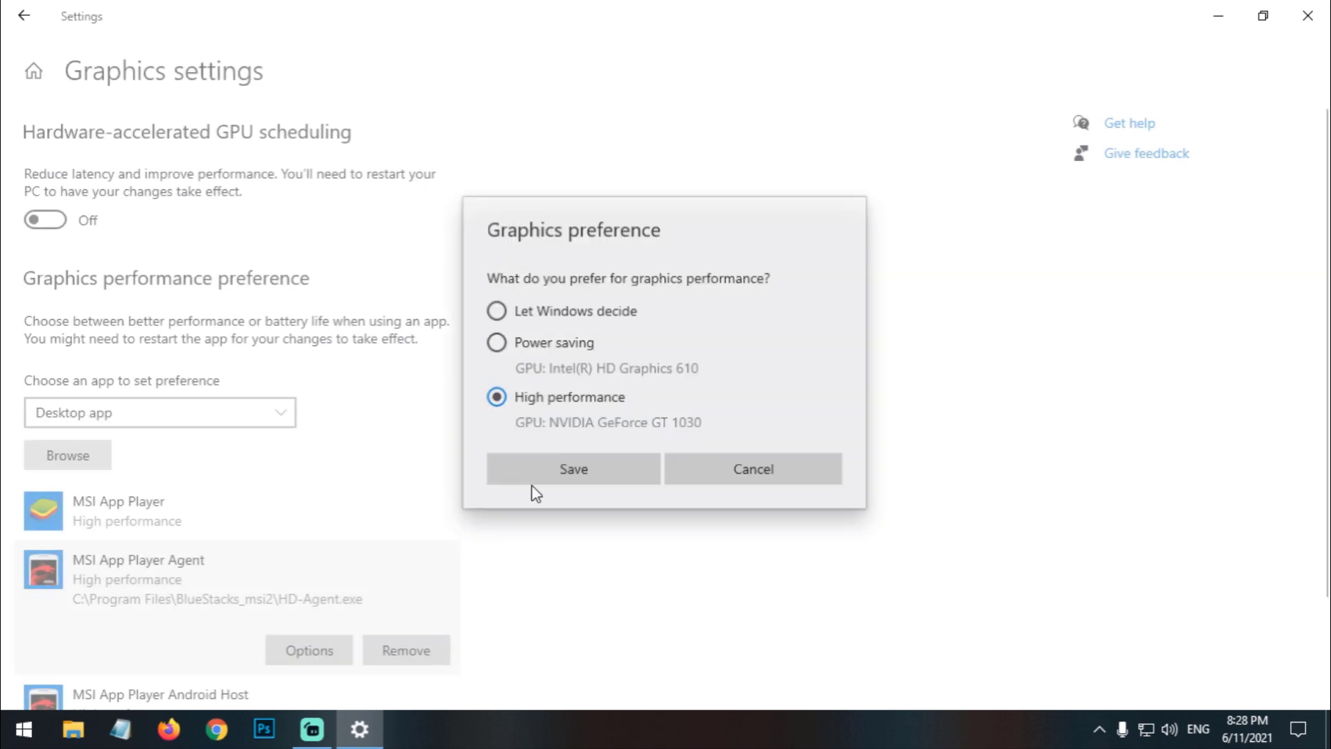
Step: Try adding HD-Player.exe (already listed) and save High performance for MSI App Player Android Host
{"action": "left_click", "coordinate": [68, 455]}
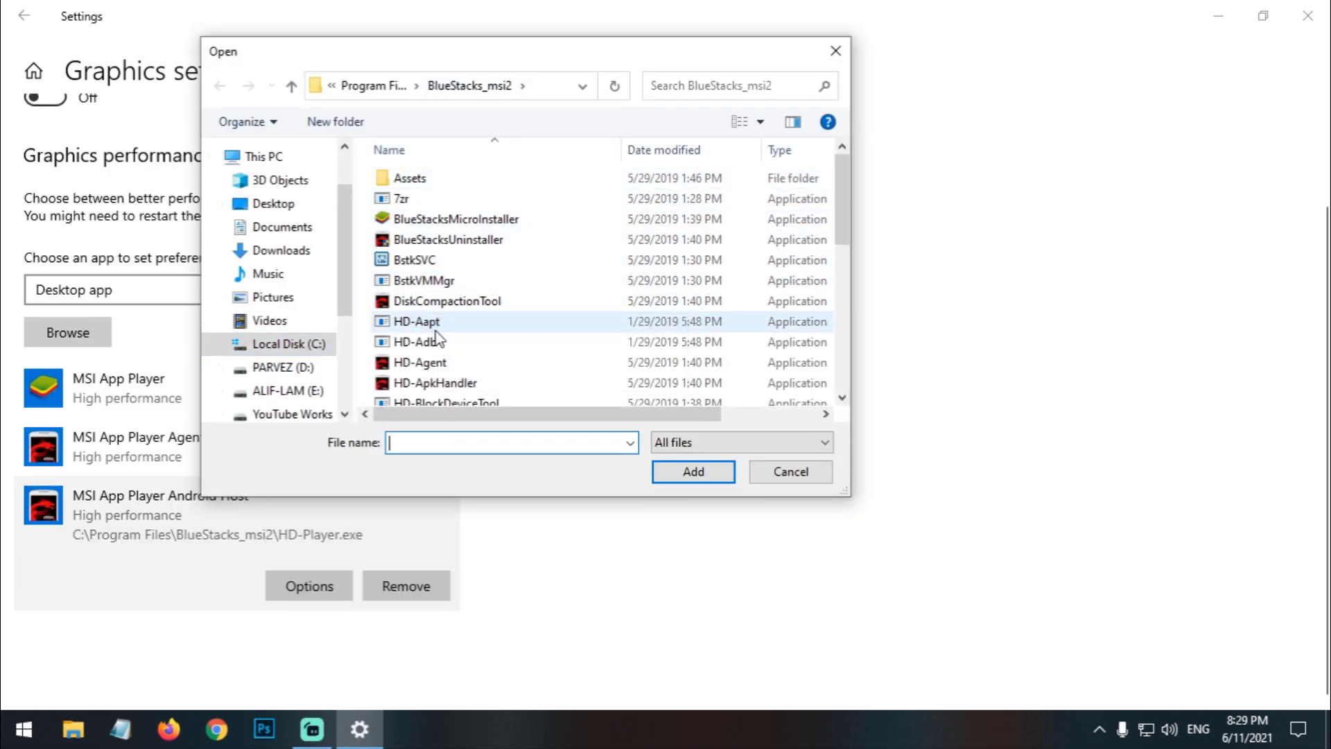
{"action": "left_click_drag", "start_coordinate": [846, 217], "coordinate": [845, 335]}
{"action": "left_click", "coordinate": [450, 309]}
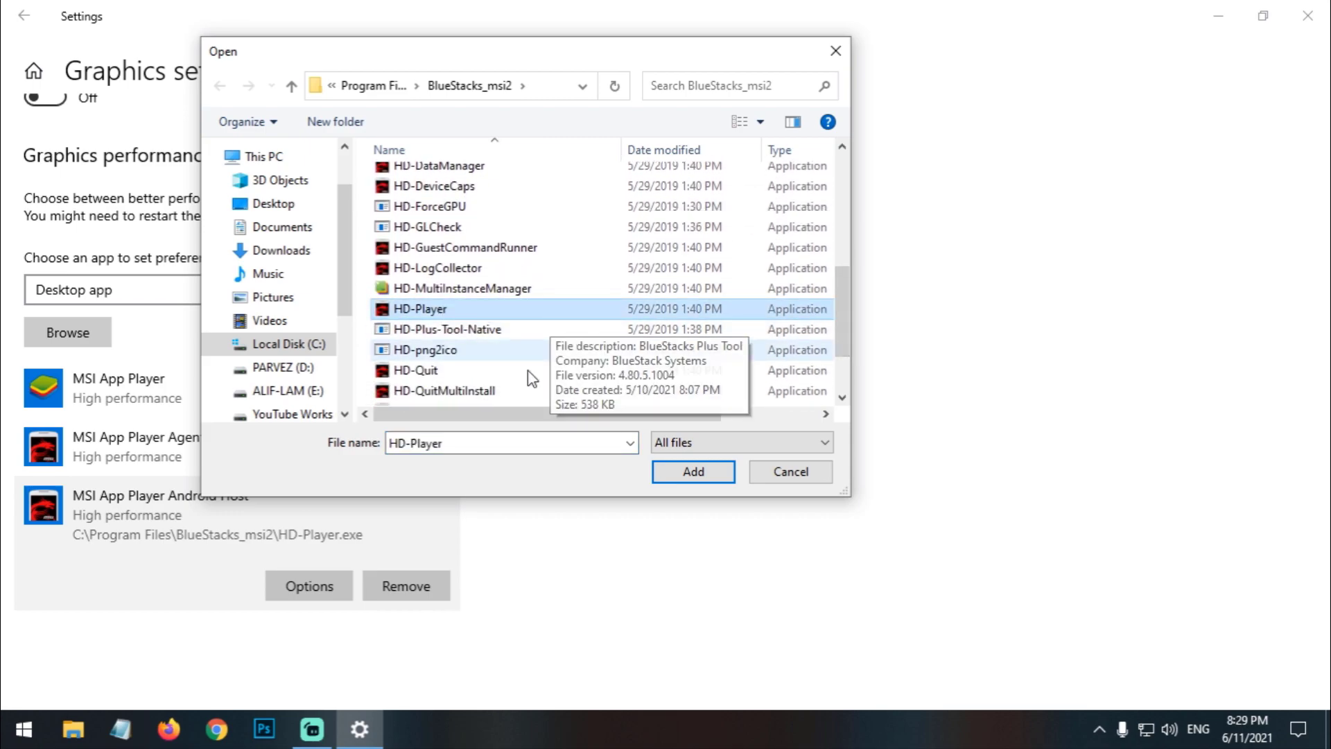
{"action": "left_click", "coordinate": [690, 478]}
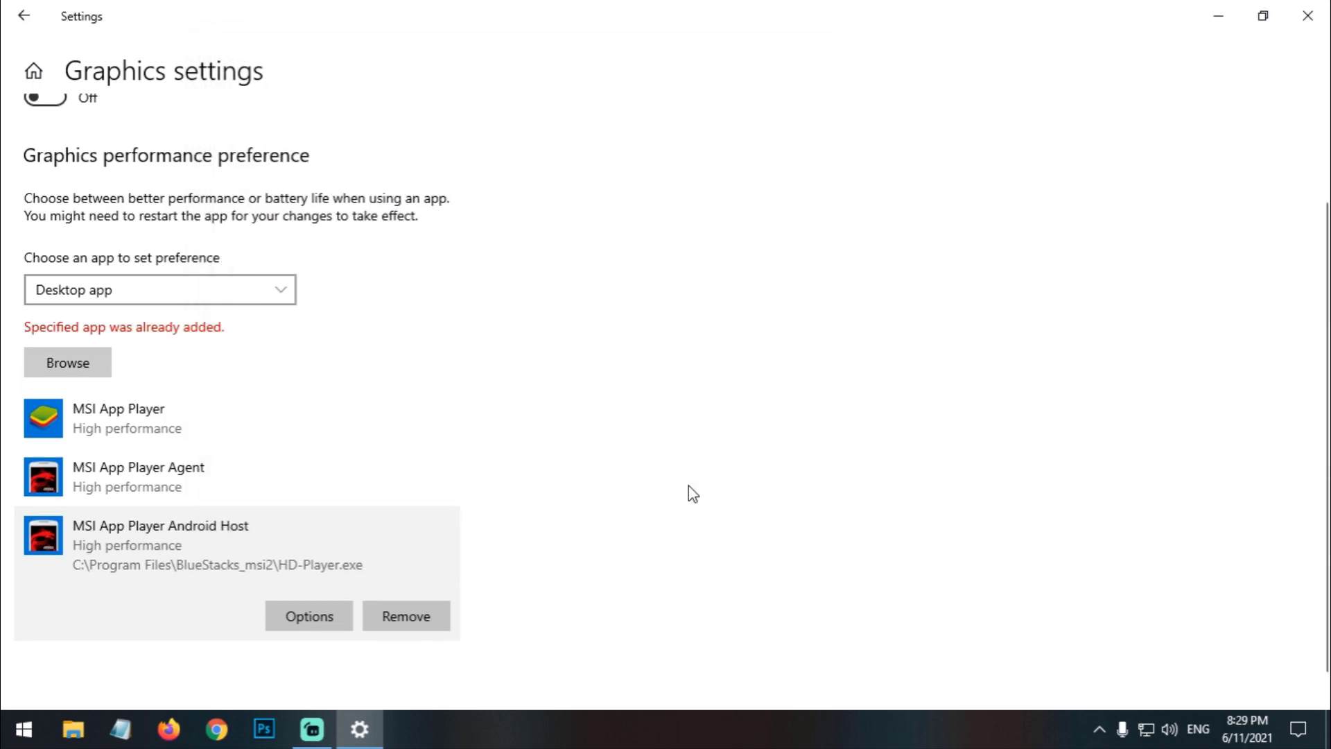
{"action": "left_click", "coordinate": [308, 616]}
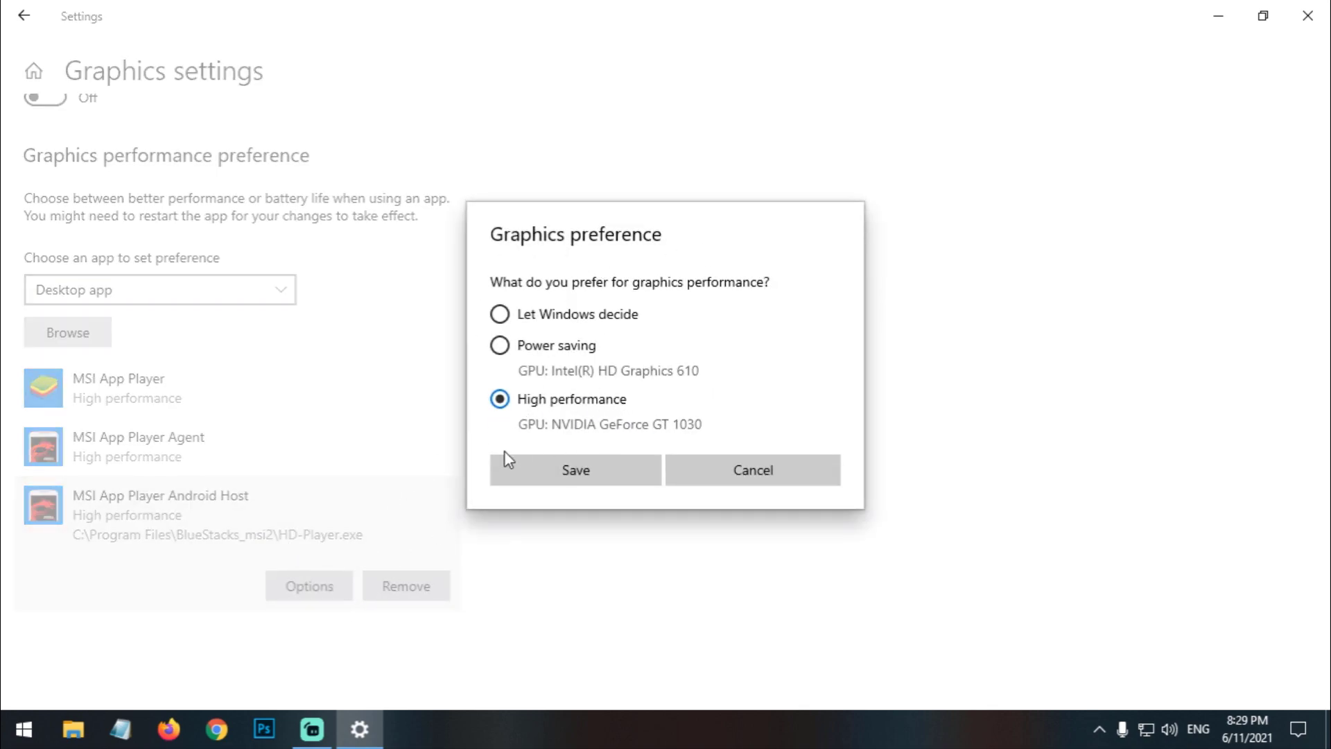
{"action": "left_click", "coordinate": [533, 468]}
{"action": "left_click", "coordinate": [111, 384]}
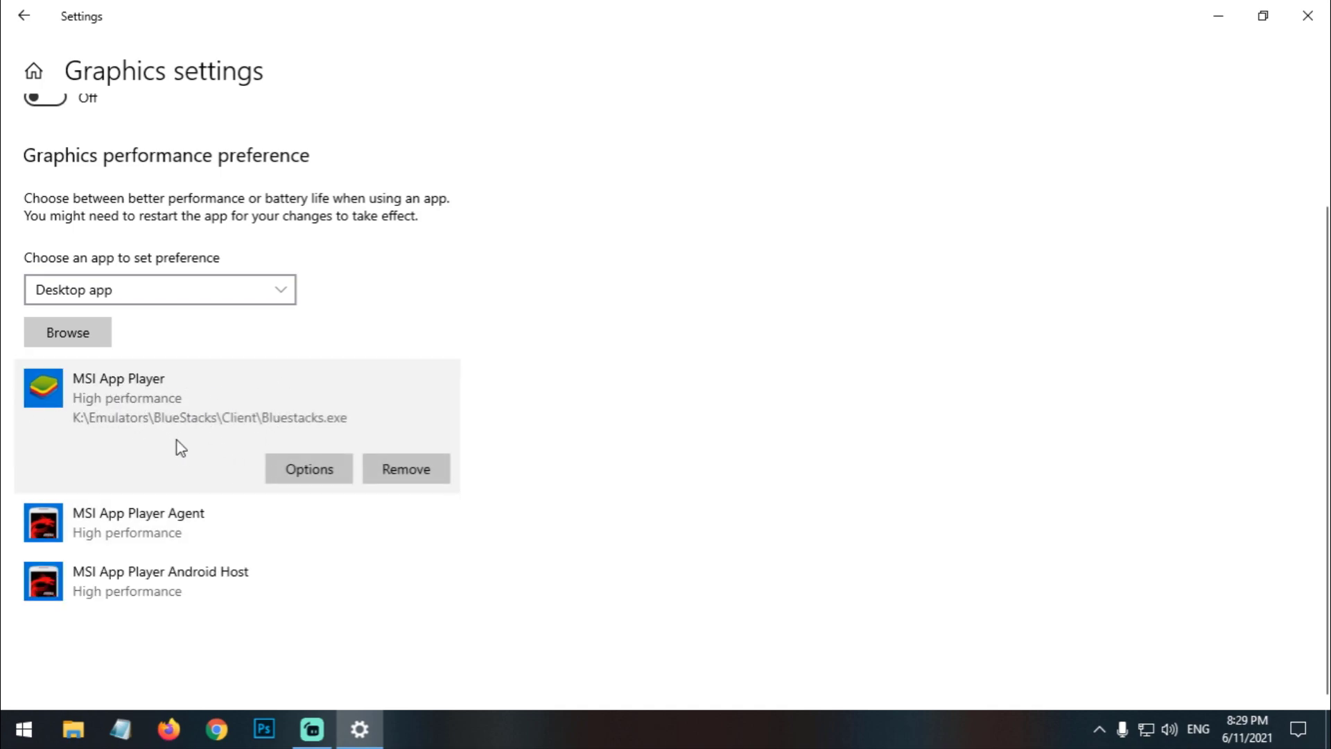
Step: Copy the BlueStacks Client folder path from the MSI App Player shortcut's file location, then close Explorer
{"action": "left_click", "coordinate": [359, 728]}
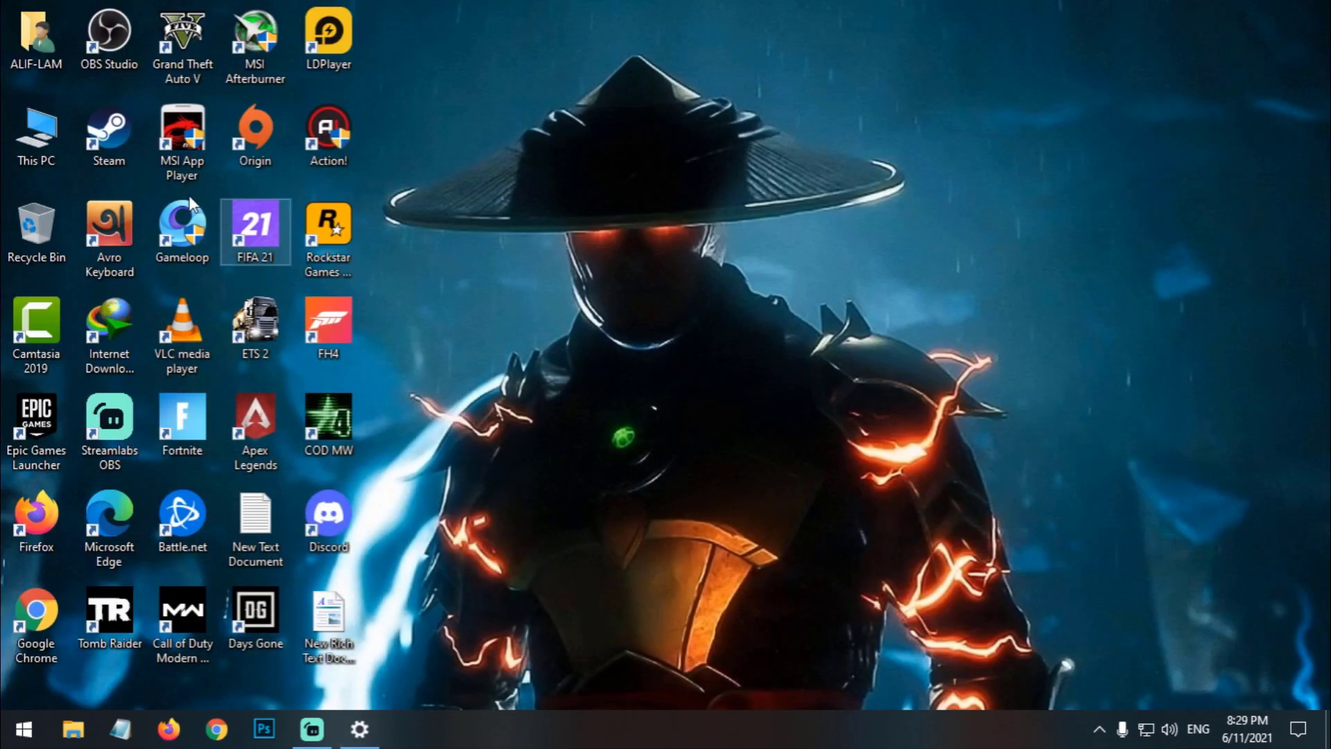
{"action": "right_click", "coordinate": [155, 149]}
{"action": "left_click", "coordinate": [205, 188]}
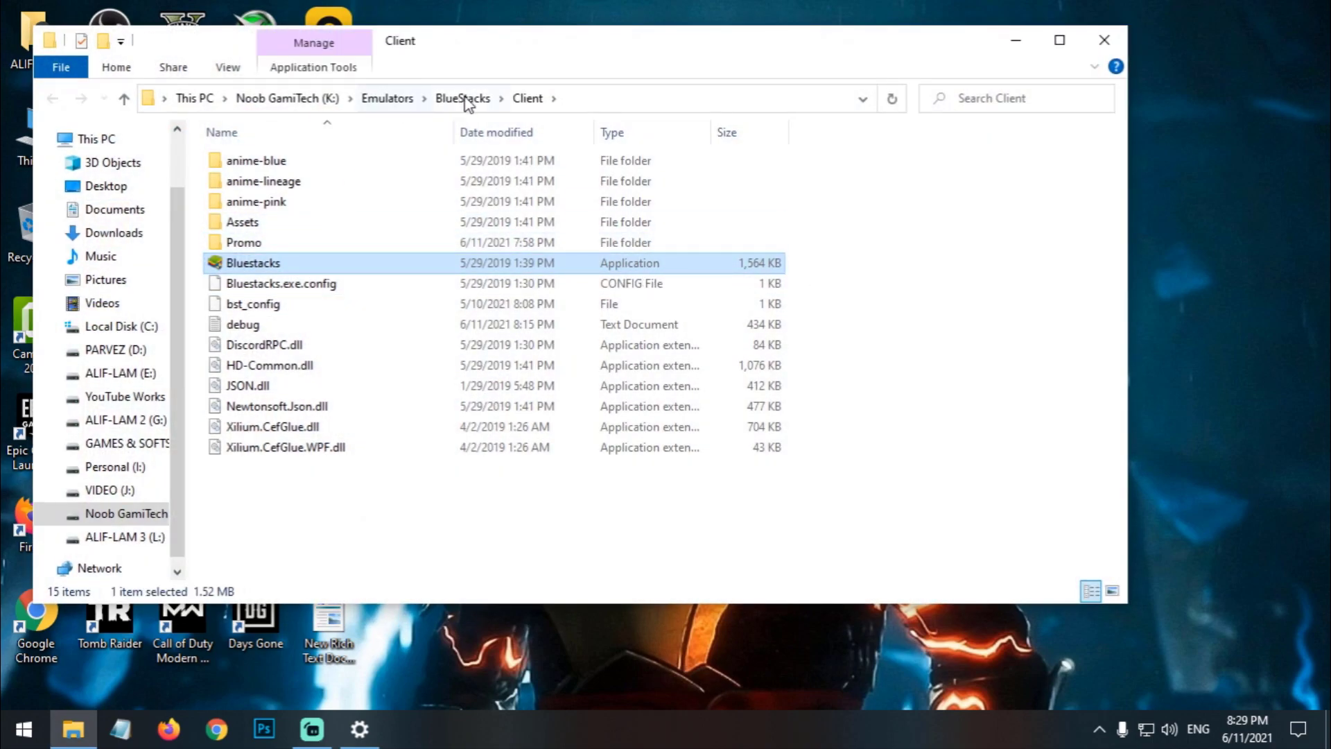
{"action": "left_click", "coordinate": [602, 100]}
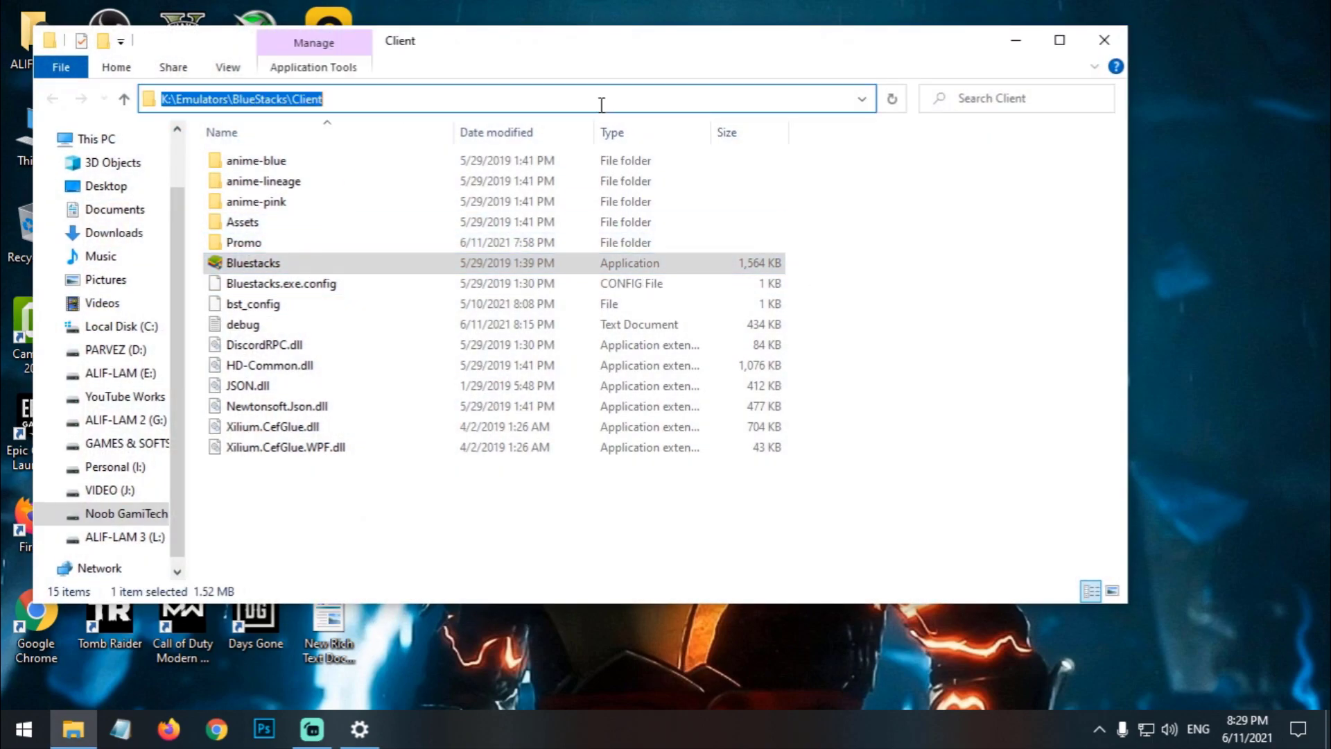
{"action": "right_click", "coordinate": [274, 98]}
{"action": "left_click", "coordinate": [333, 160]}
{"action": "left_click", "coordinate": [1105, 41]}
Step: Add Bluestacks.exe from K:\Emulators\BlueStacks\Client and save it as High performance
{"action": "left_click", "coordinate": [359, 729]}
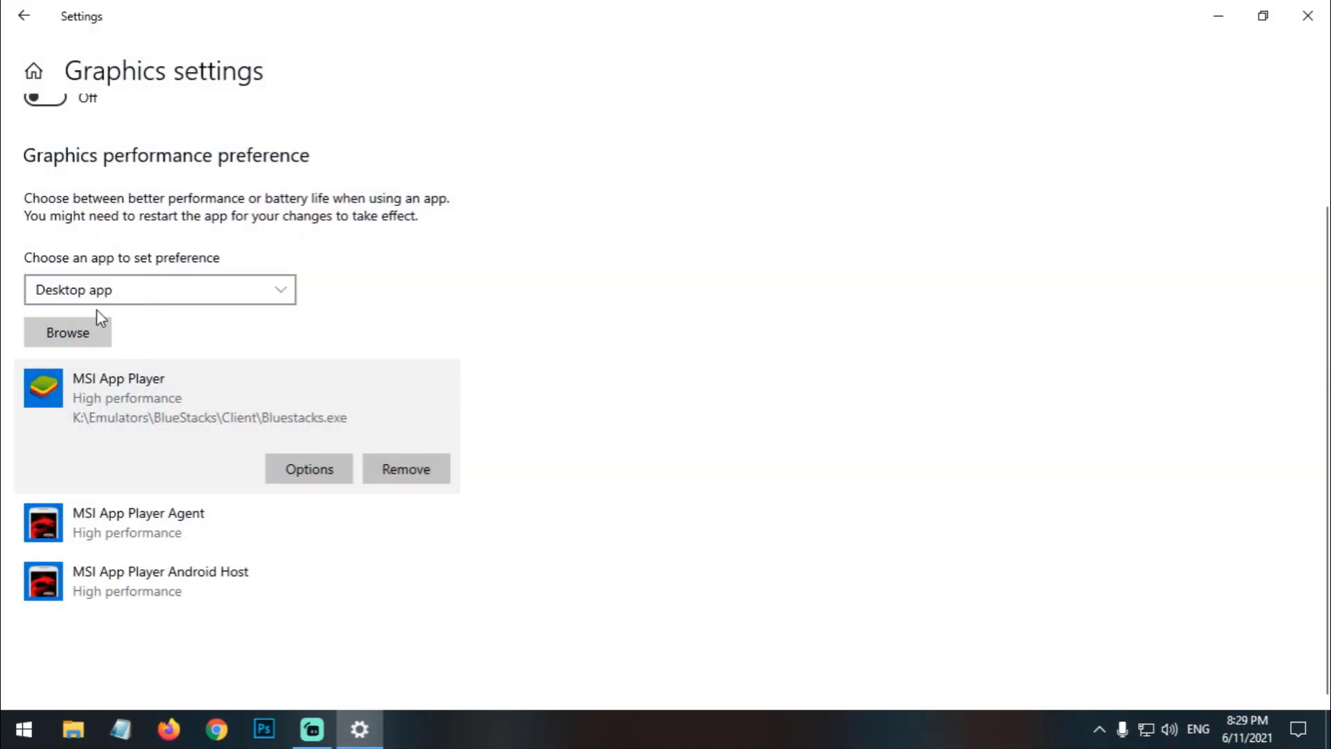
{"action": "left_click", "coordinate": [74, 332]}
{"action": "left_click", "coordinate": [523, 87]}
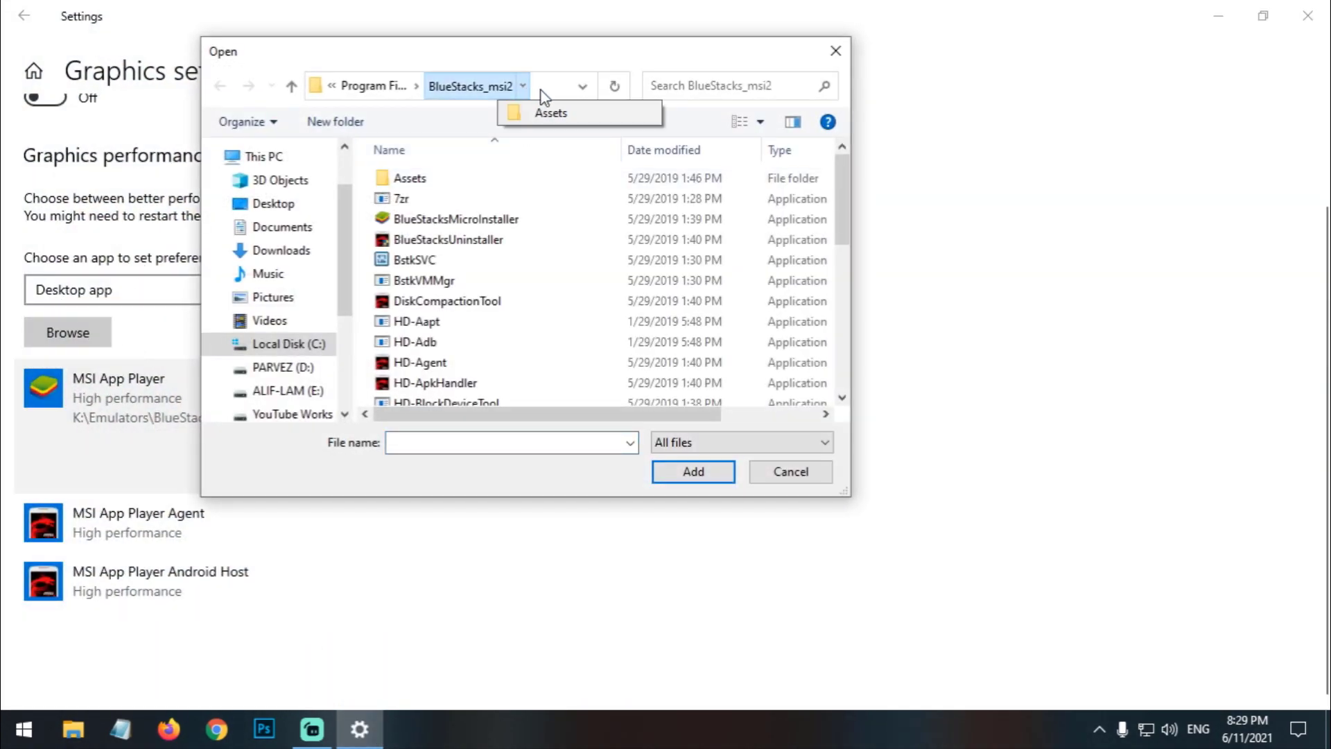
{"action": "type", "text": "K:\\Emulators\\BlueStacks\\Client"}
{"action": "key", "text": "ctrl+a"}
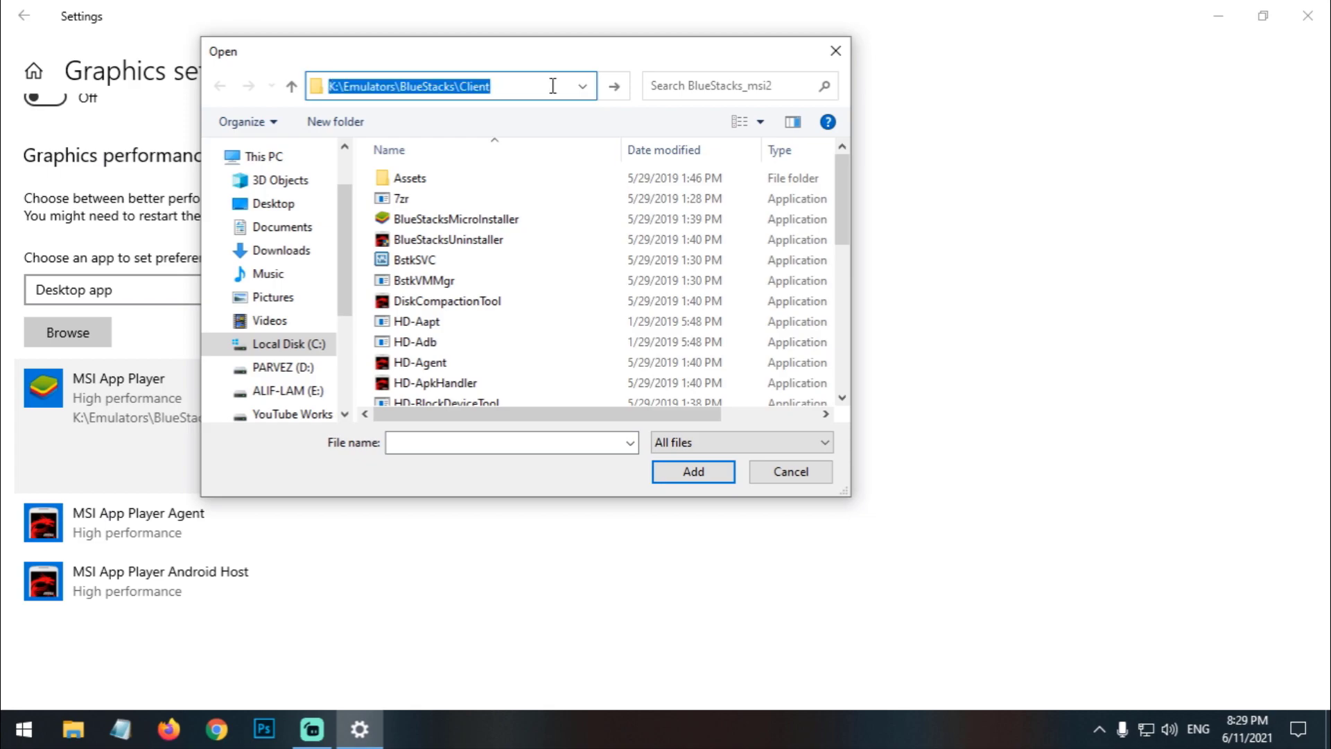
{"action": "key", "text": "Return"}
{"action": "left_click", "coordinate": [437, 280]}
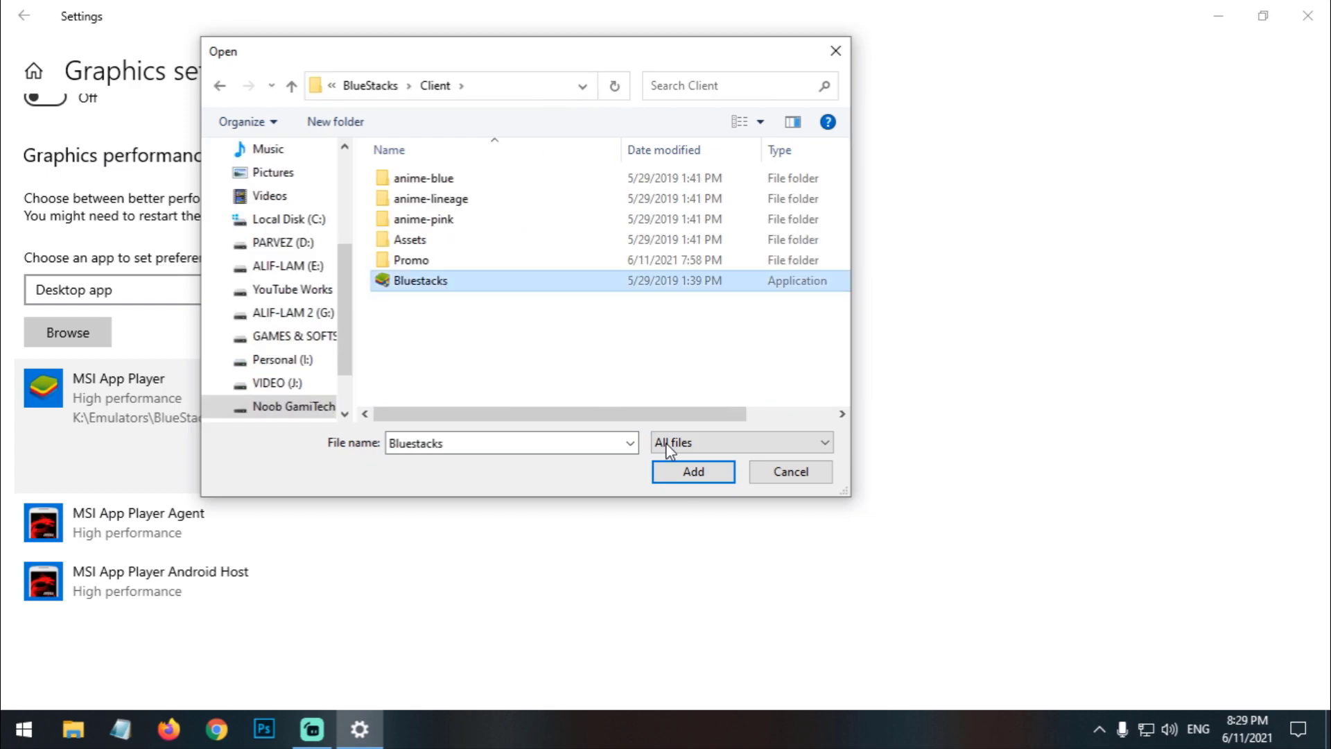
{"action": "left_click", "coordinate": [694, 472]}
{"action": "left_click", "coordinate": [302, 476]}
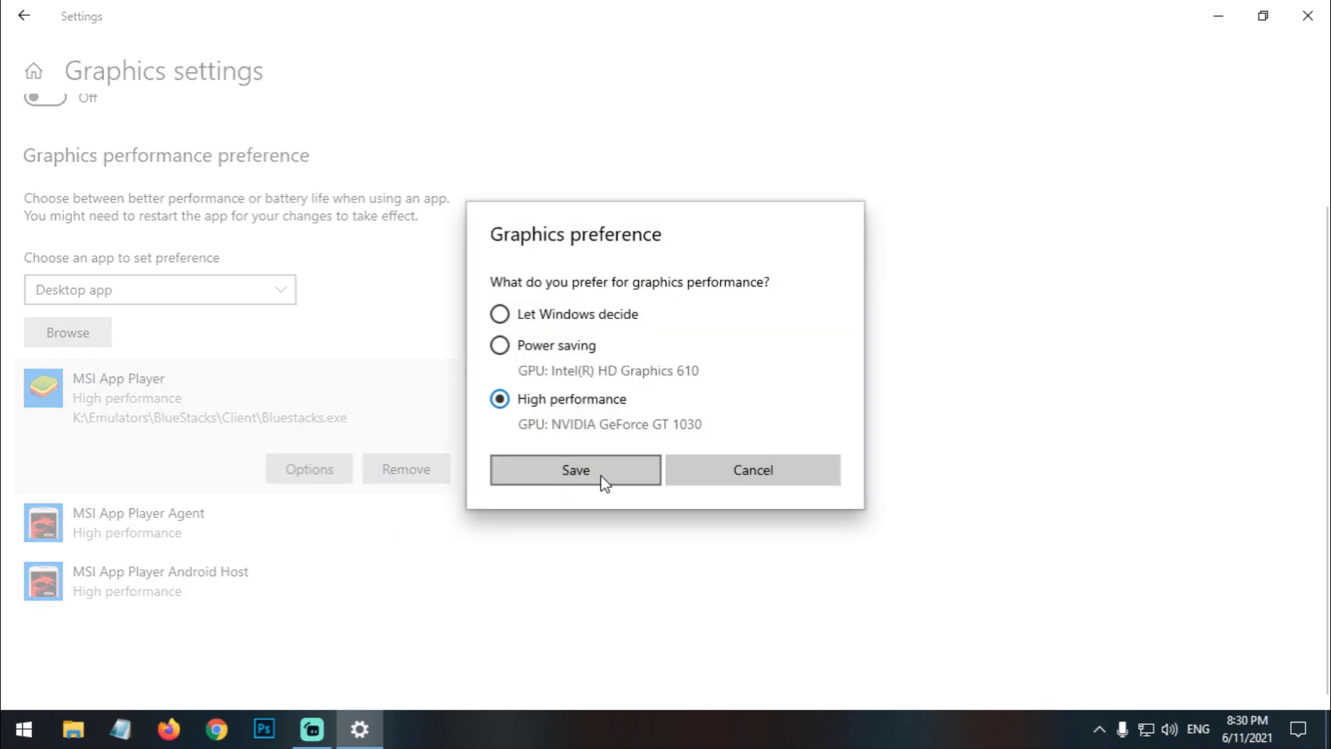
{"action": "left_click", "coordinate": [575, 471]}
Step: Close Settings, refresh the desktop, and show the MSI App Player shortcut's Compatibility properties
{"action": "left_click", "coordinate": [1306, 16]}
{"action": "right_click", "coordinate": [608, 193]}
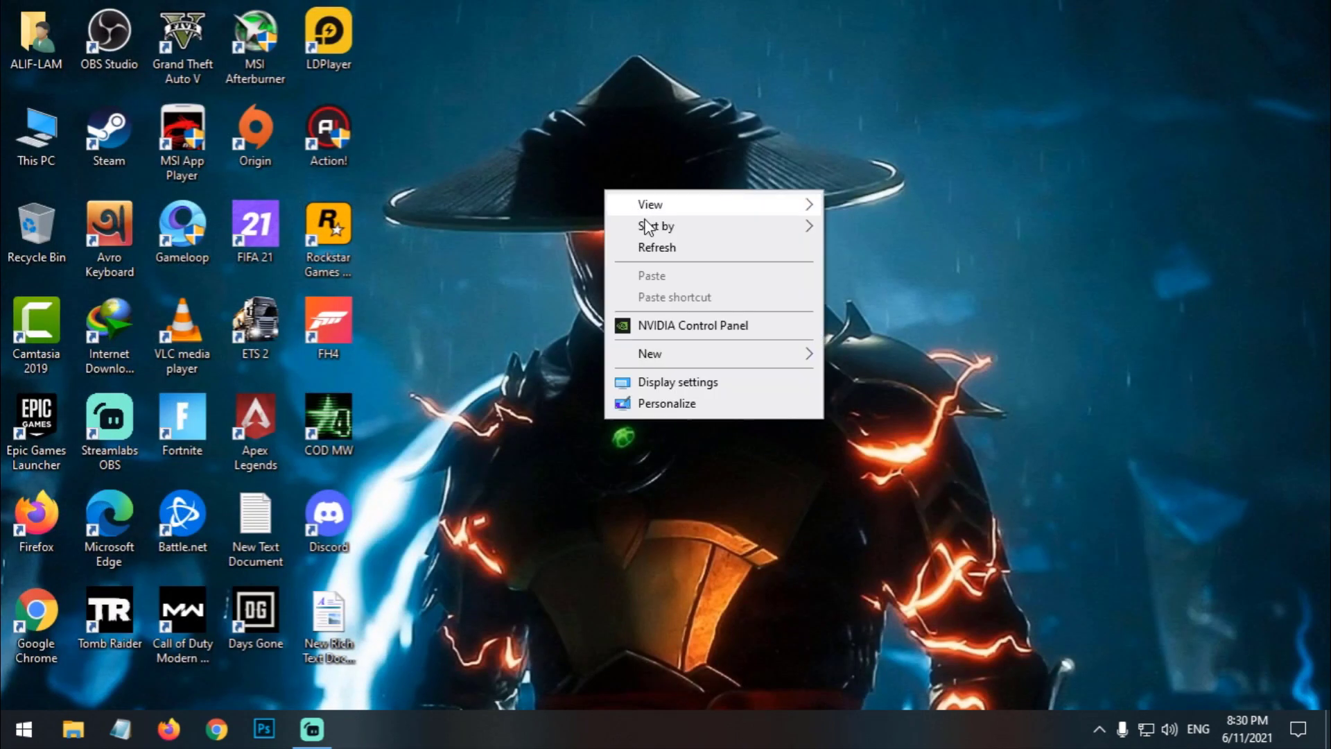
{"action": "left_click", "coordinate": [656, 248]}
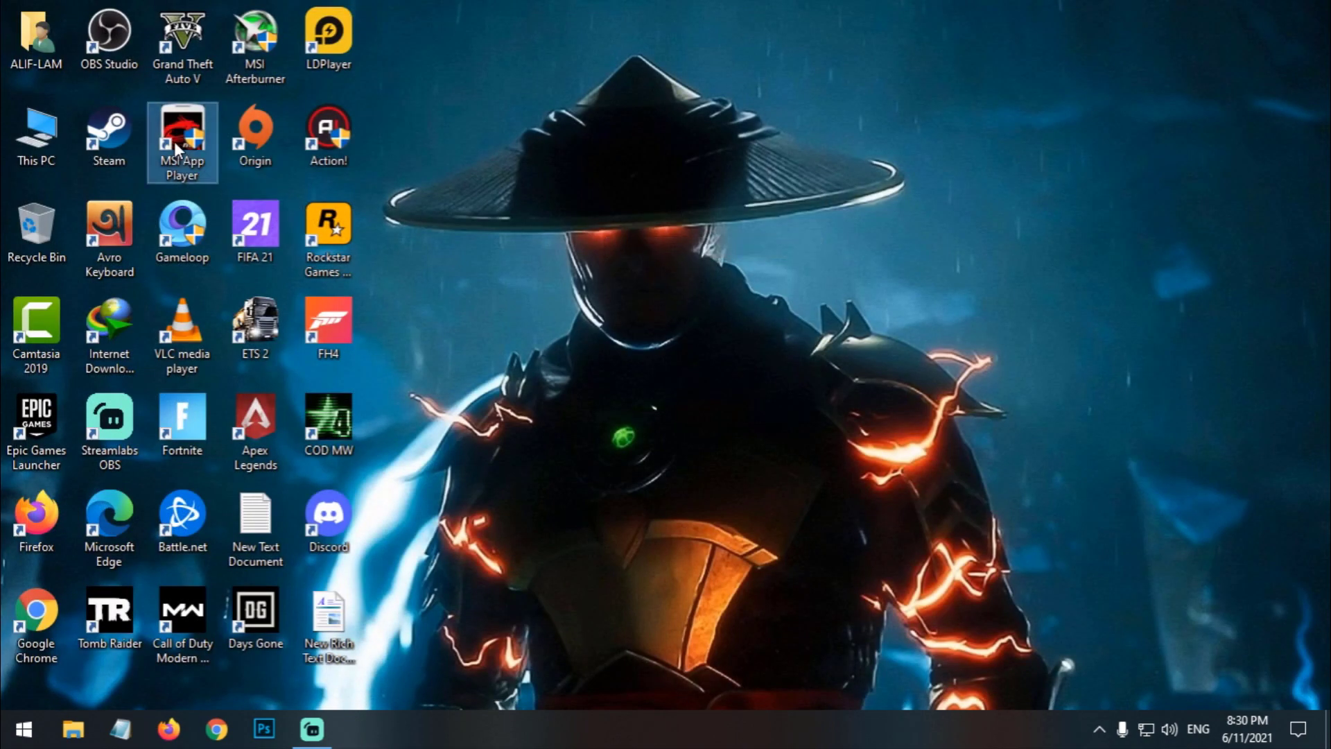
{"action": "right_click", "coordinate": [173, 142]}
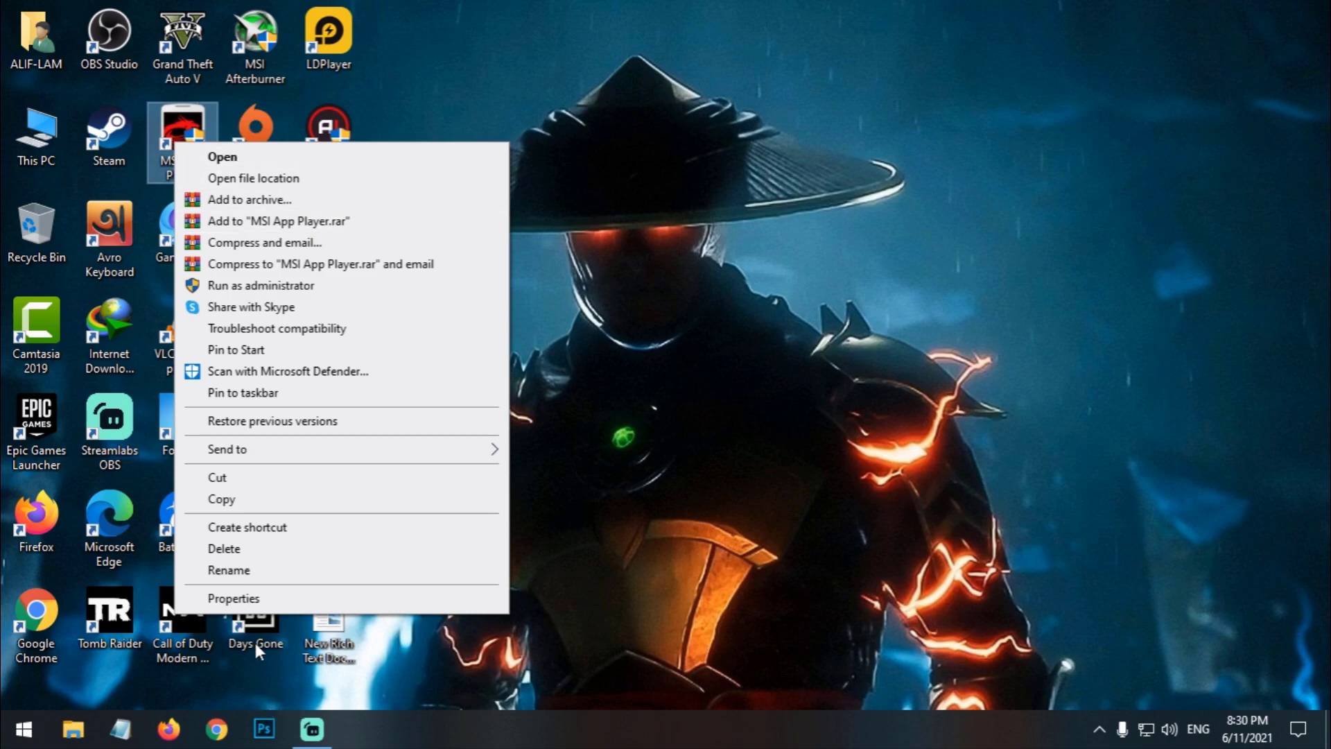
{"action": "left_click", "coordinate": [249, 598]}
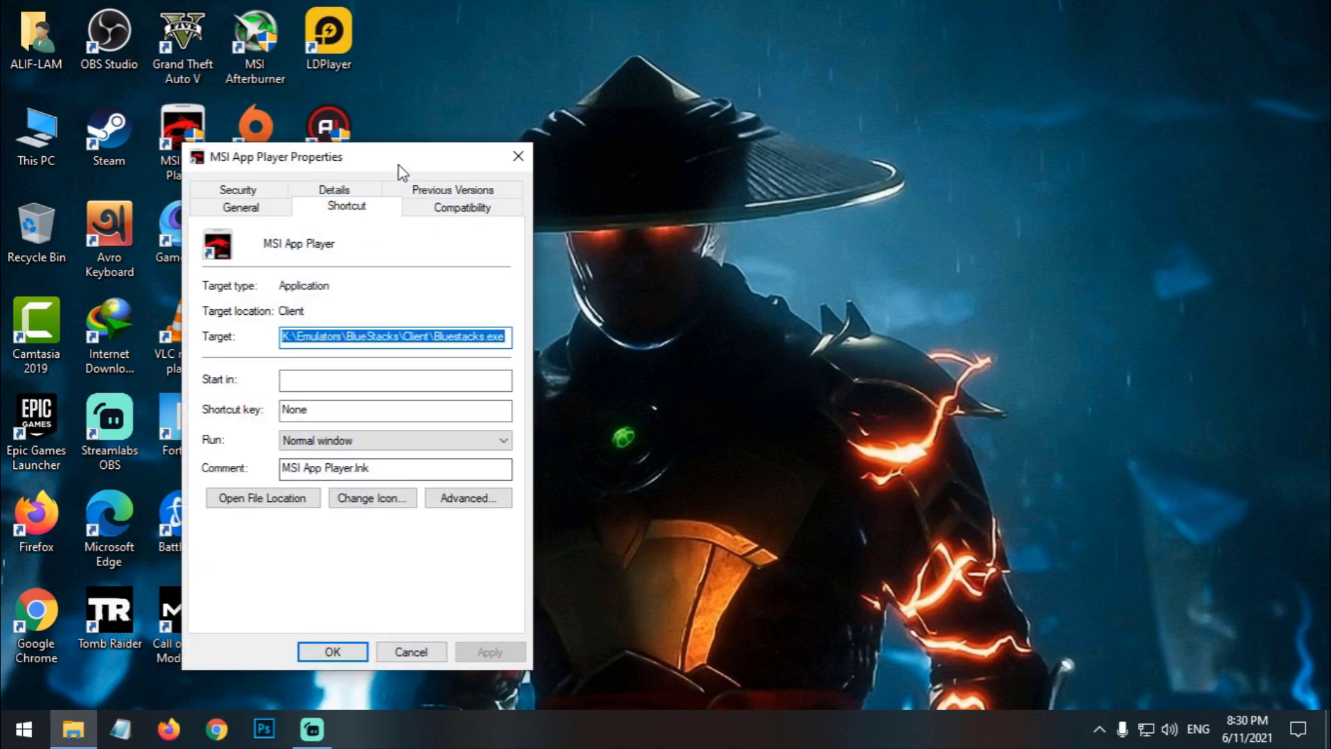
{"action": "left_click_drag", "start_coordinate": [398, 165], "coordinate": [647, 147]}
{"action": "left_click", "coordinate": [703, 170]}
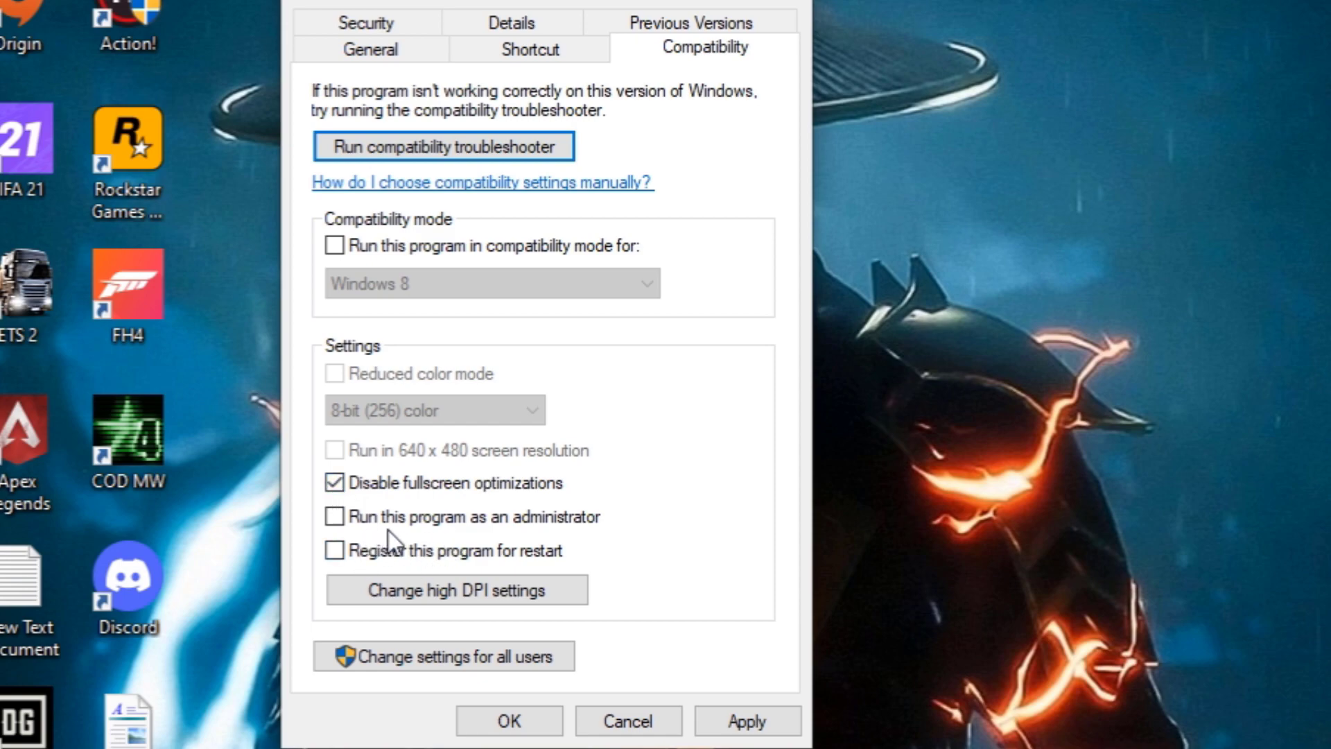
Step: Run MSI App Player as administrator, keep high-DPI scaling by Application, and confirm both dialogs
{"action": "left_click", "coordinate": [336, 518]}
{"action": "left_click", "coordinate": [476, 592]}
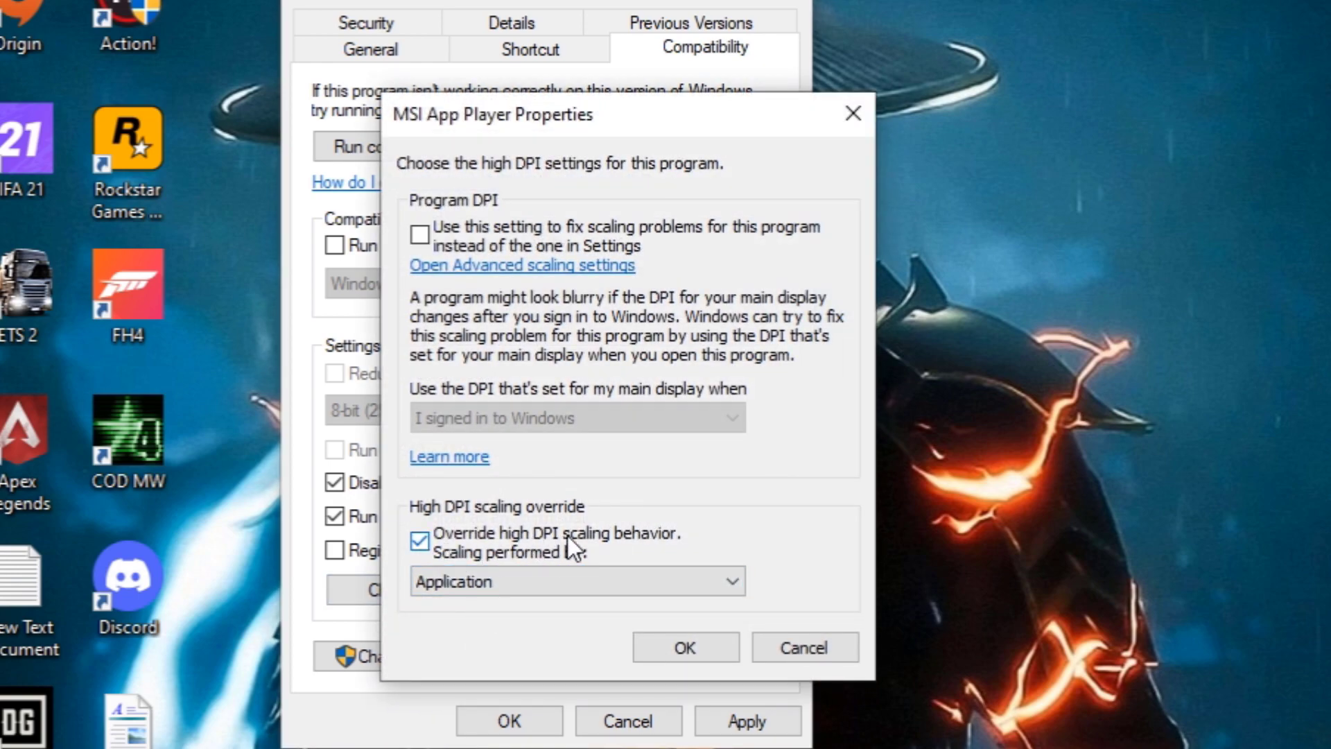
{"action": "left_click", "coordinate": [423, 542]}
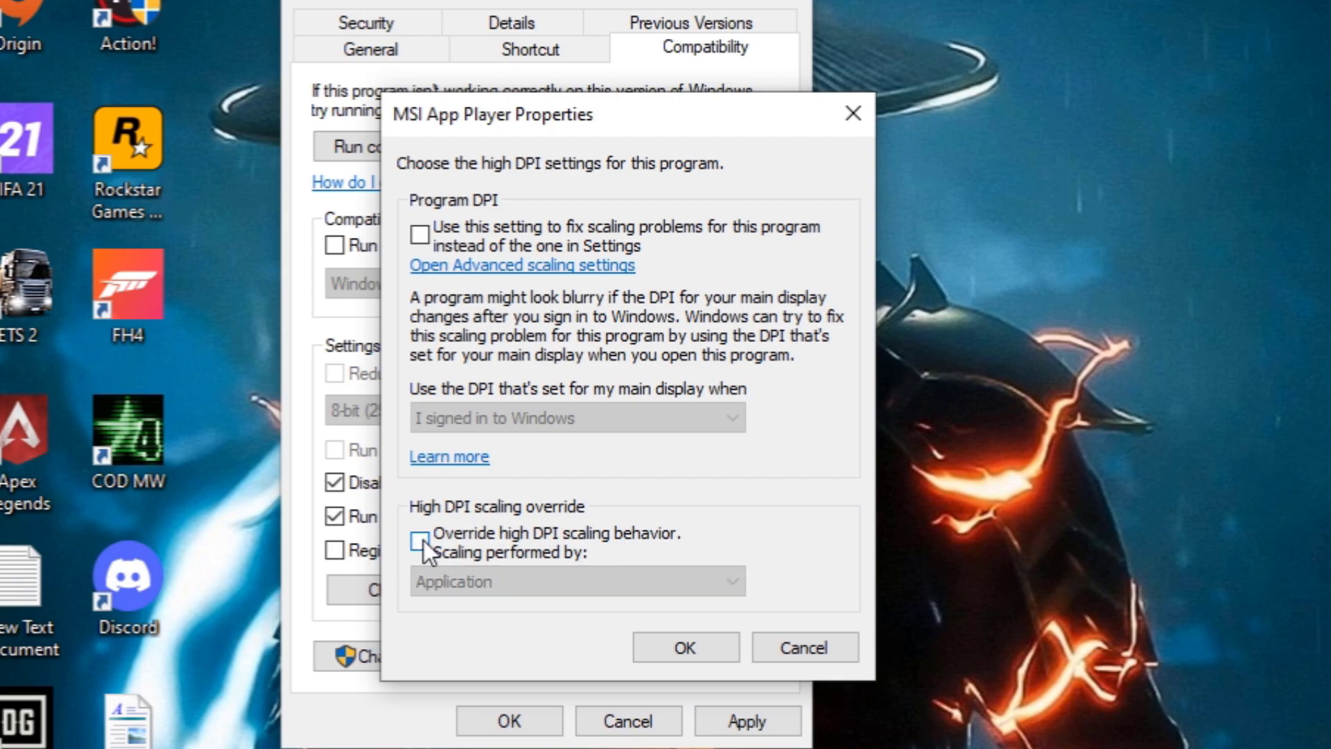
{"action": "left_click", "coordinate": [520, 579]}
{"action": "left_click", "coordinate": [642, 646]}
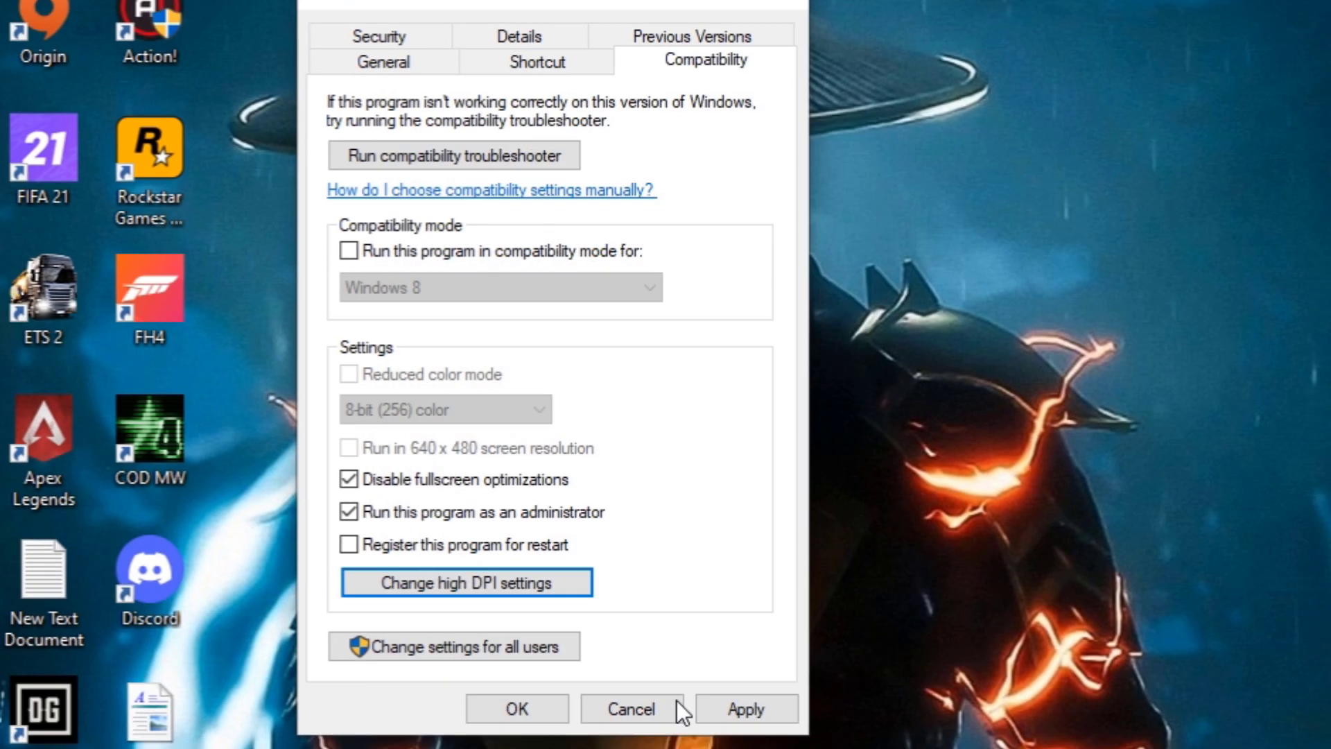
{"action": "left_click", "coordinate": [565, 618]}
Step: Refresh the desktop twice using its context menu
{"action": "right_click", "coordinate": [481, 289]}
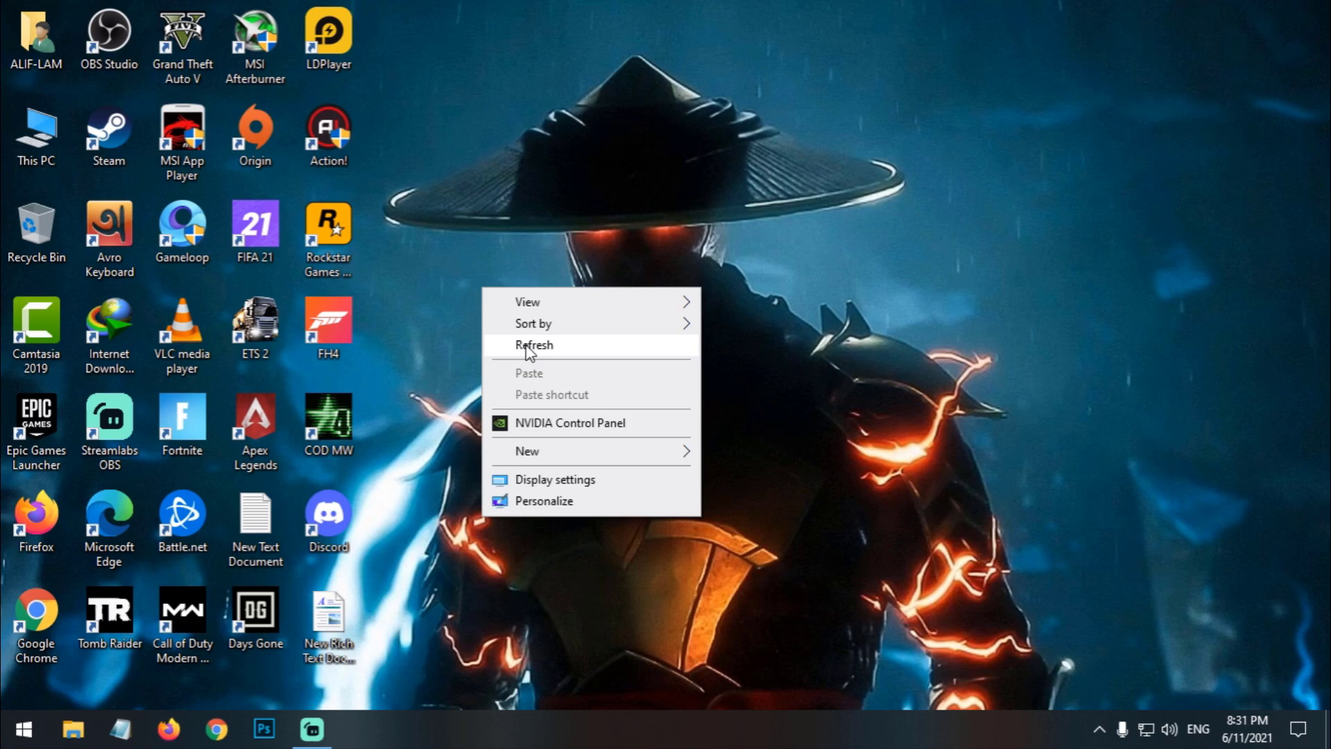
{"action": "left_click", "coordinate": [515, 343]}
{"action": "right_click", "coordinate": [507, 203]}
{"action": "left_click", "coordinate": [515, 261]}
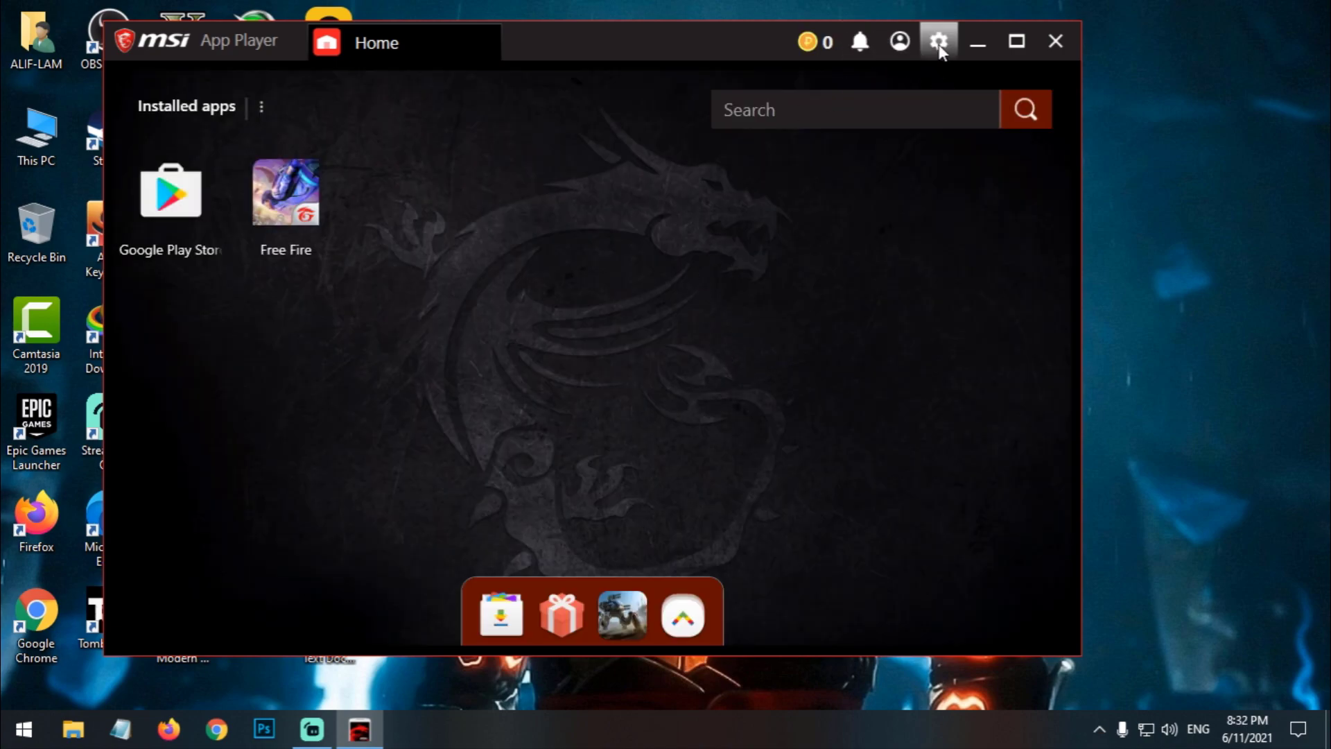
Step: Open emulator Settings from the gear menu and try 160 DPI before returning to 240
{"action": "left_click", "coordinate": [939, 42]}
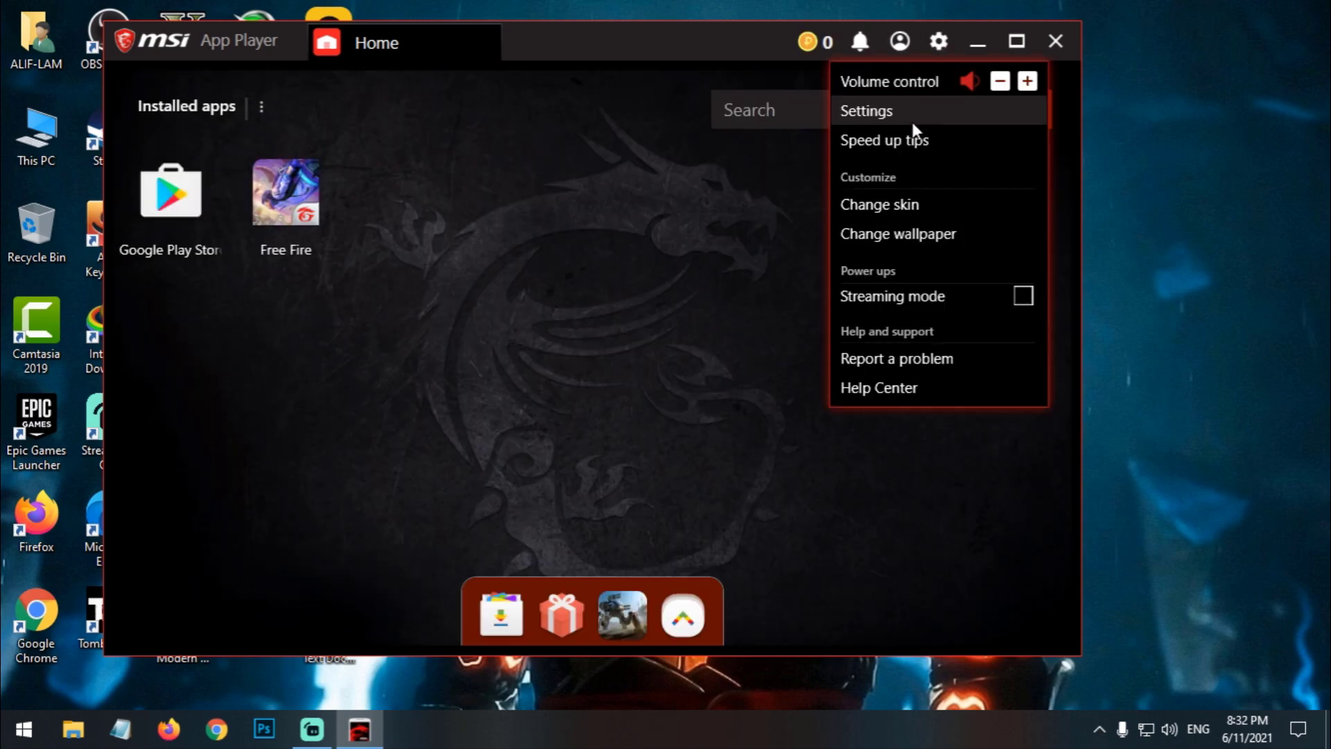
{"action": "left_click", "coordinate": [908, 116]}
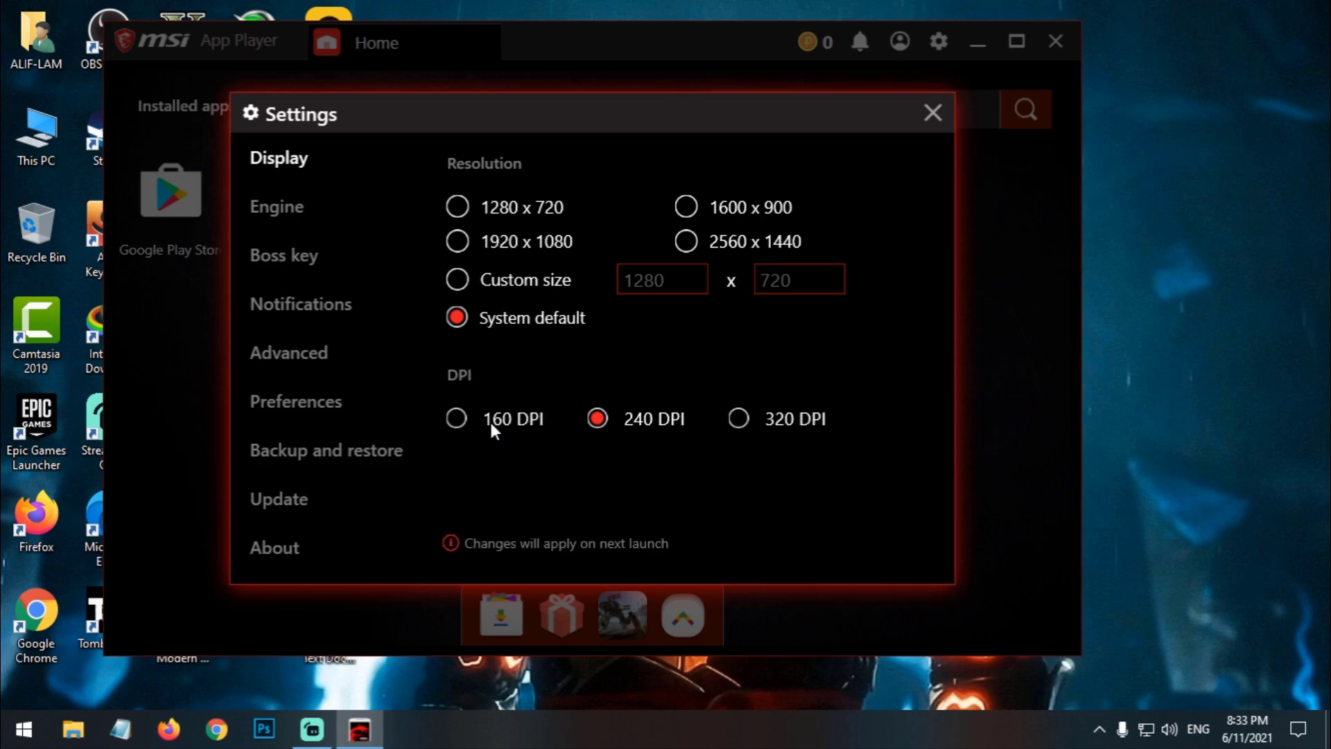
{"action": "left_click", "coordinate": [460, 418]}
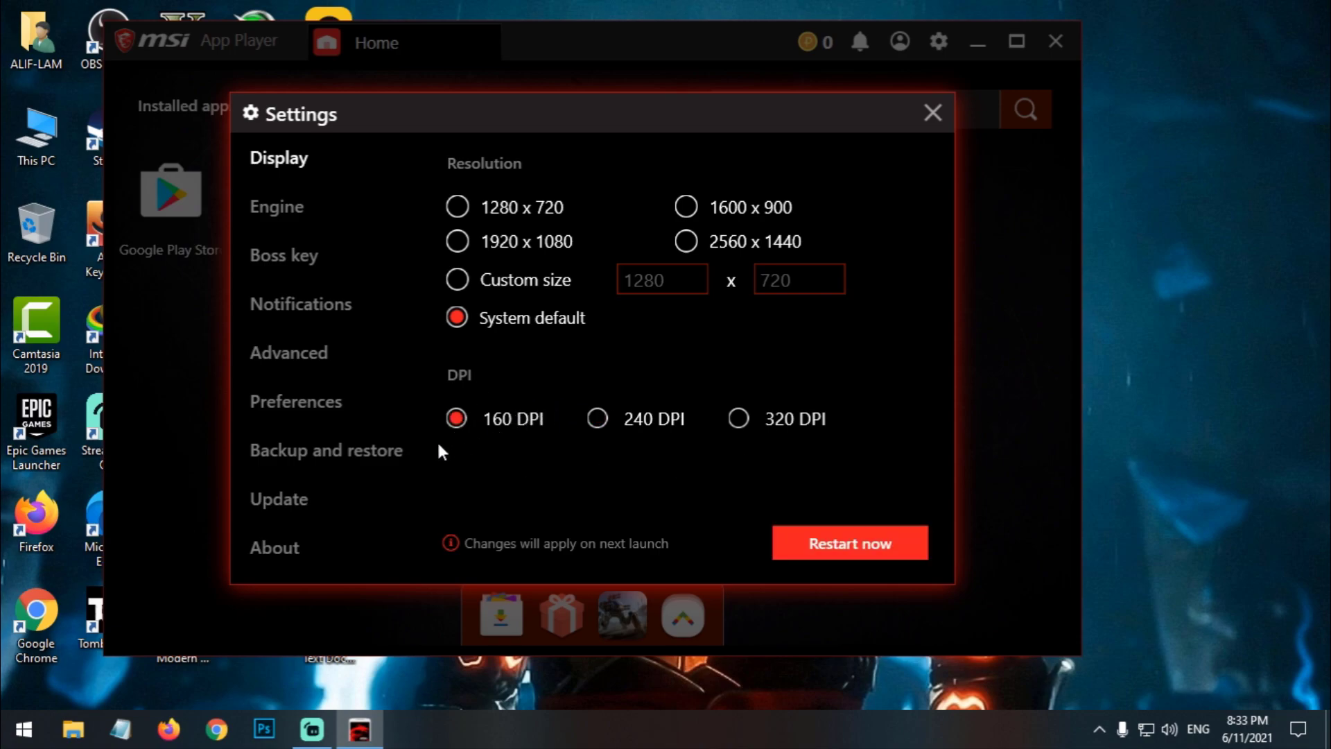
{"action": "left_click", "coordinate": [603, 418]}
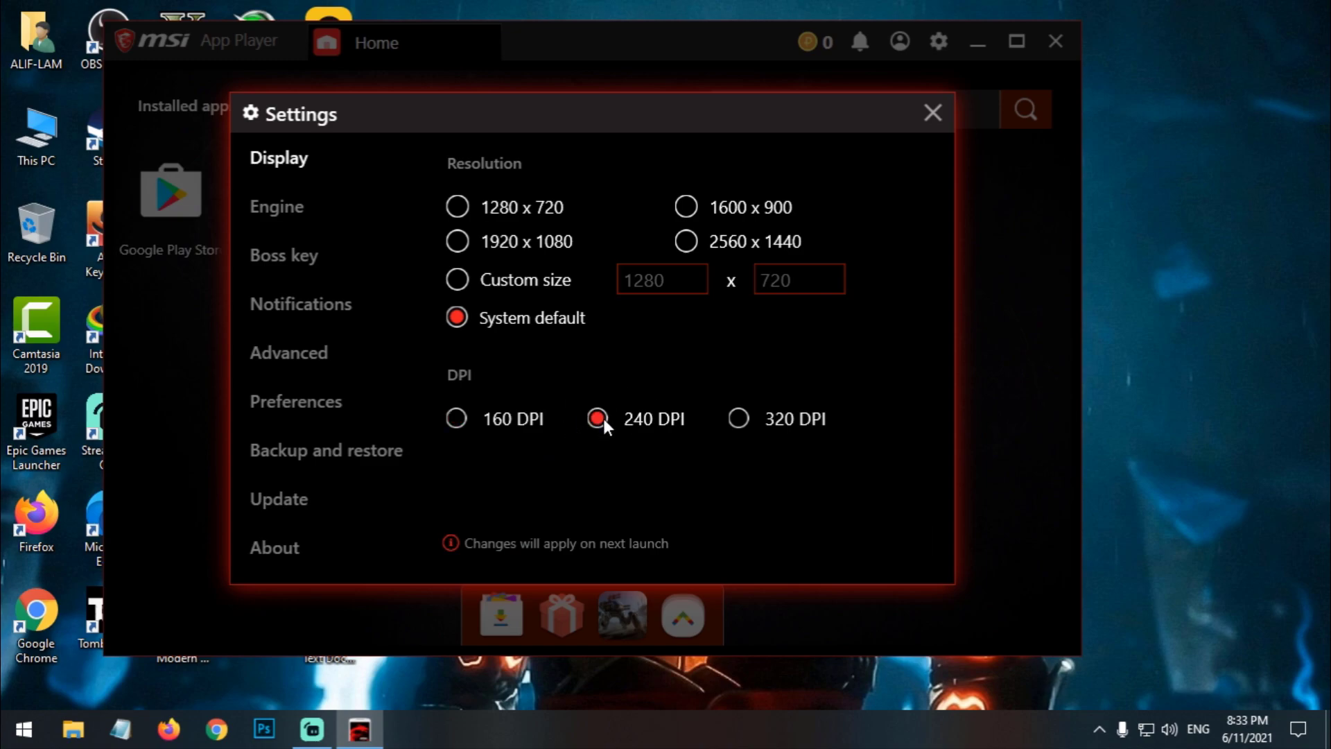
Step: On Engine, keep 2 CPU cores, set memory to 4042 MB and frame rate to 240 FPS
{"action": "left_click", "coordinate": [291, 206]}
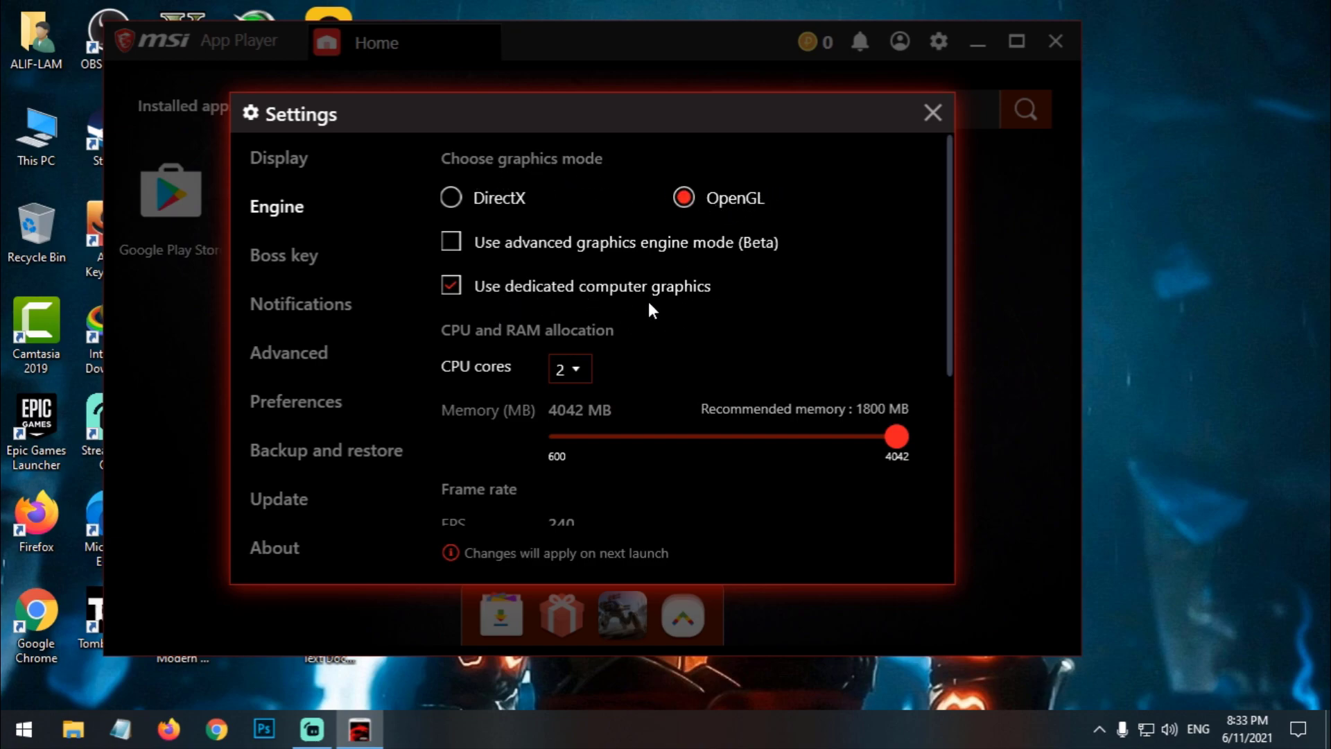
{"action": "scroll", "coordinate": [942, 281], "scroll_direction": "down", "scroll_amount": 2}
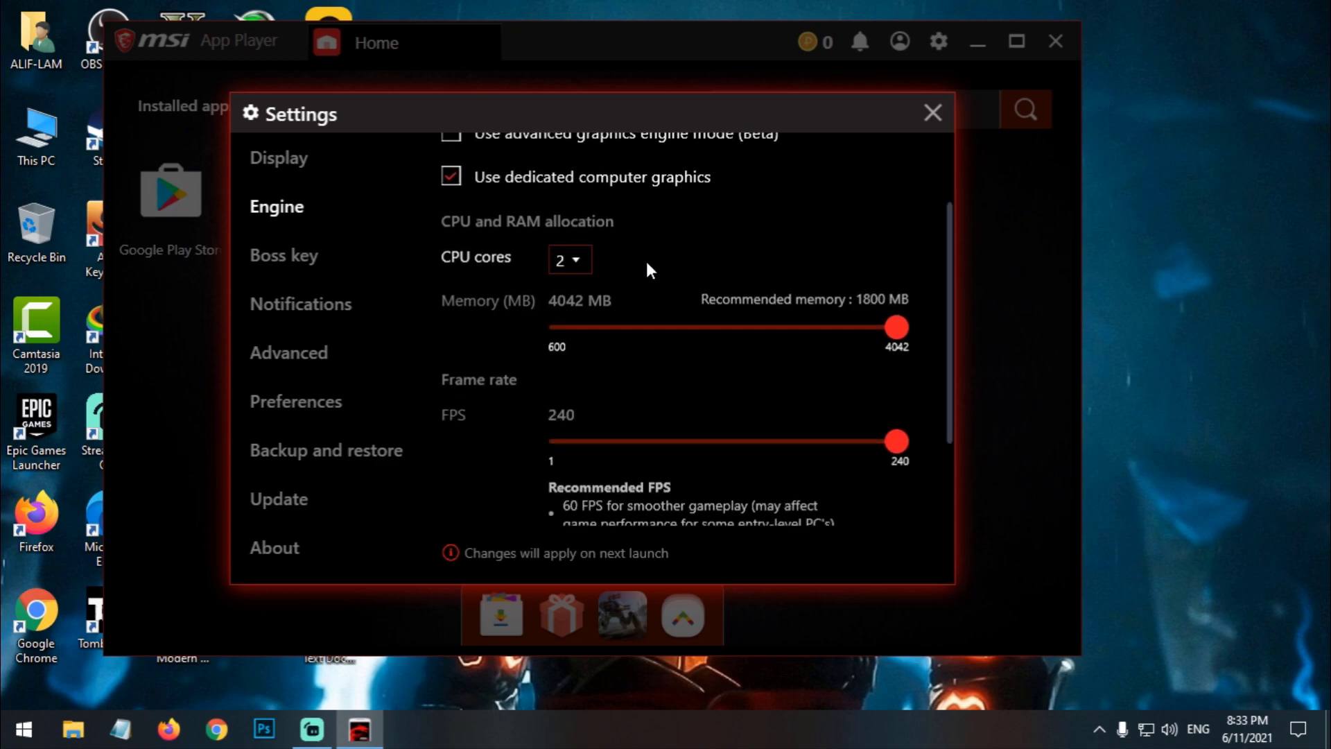
{"action": "left_click", "coordinate": [570, 259]}
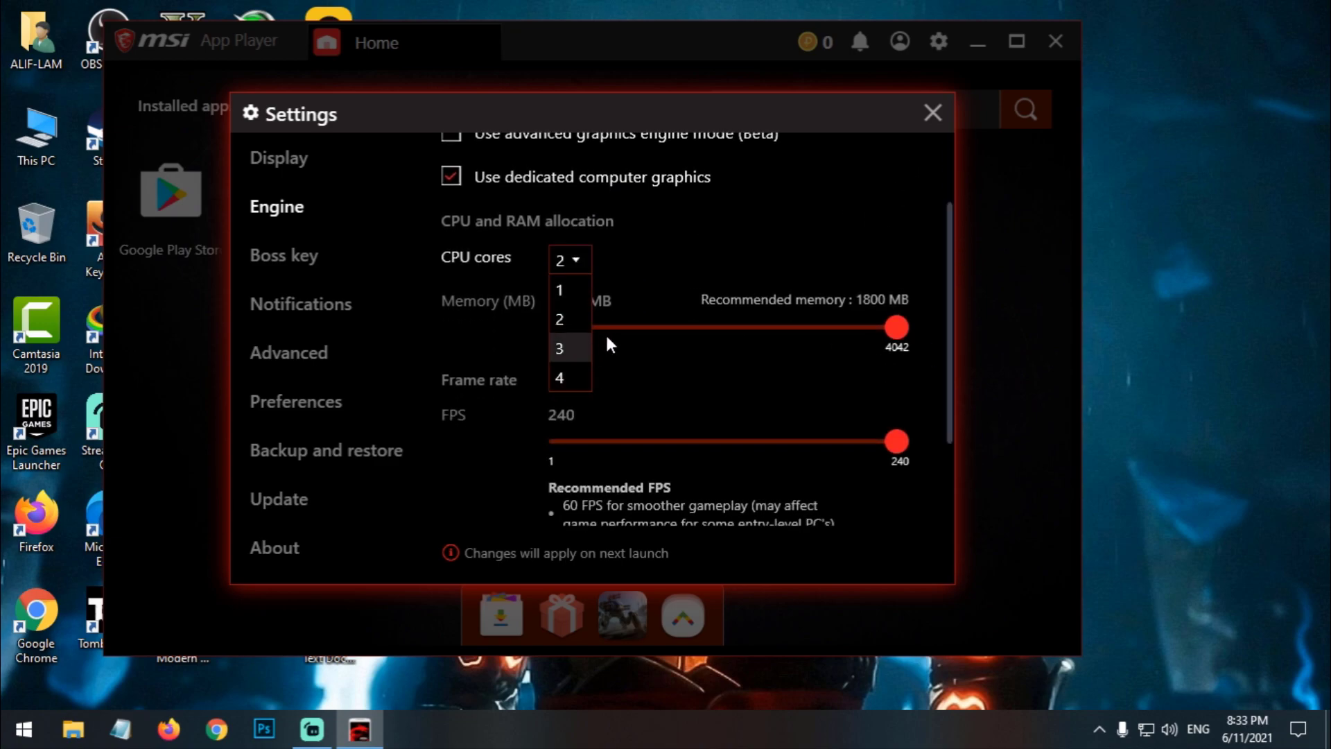
{"action": "left_click", "coordinate": [583, 263]}
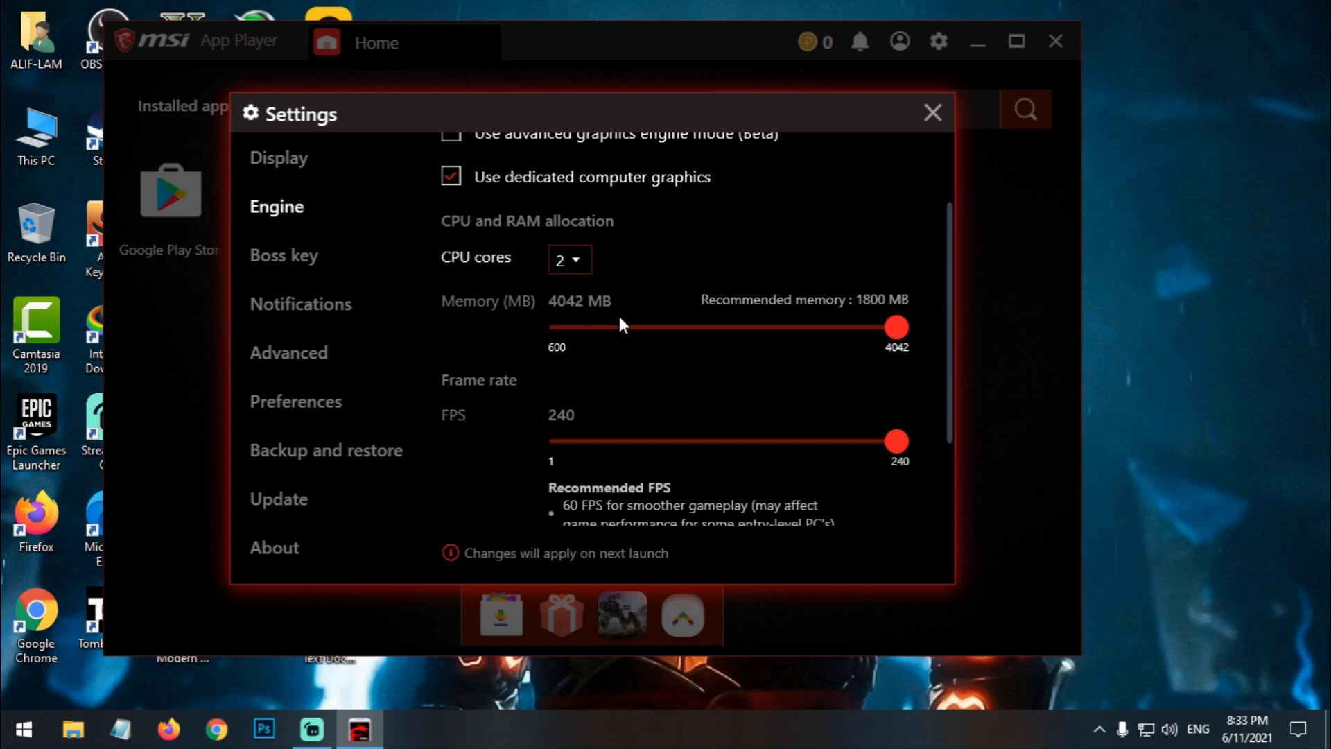
{"action": "mouse_move", "coordinate": [950, 286]}
{"action": "left_mouse_down"}
{"action": "mouse_move", "coordinate": [949, 348]}
{"action": "mouse_move", "coordinate": [945, 305]}
{"action": "mouse_move", "coordinate": [700, 288]}
{"action": "left_mouse_up"}
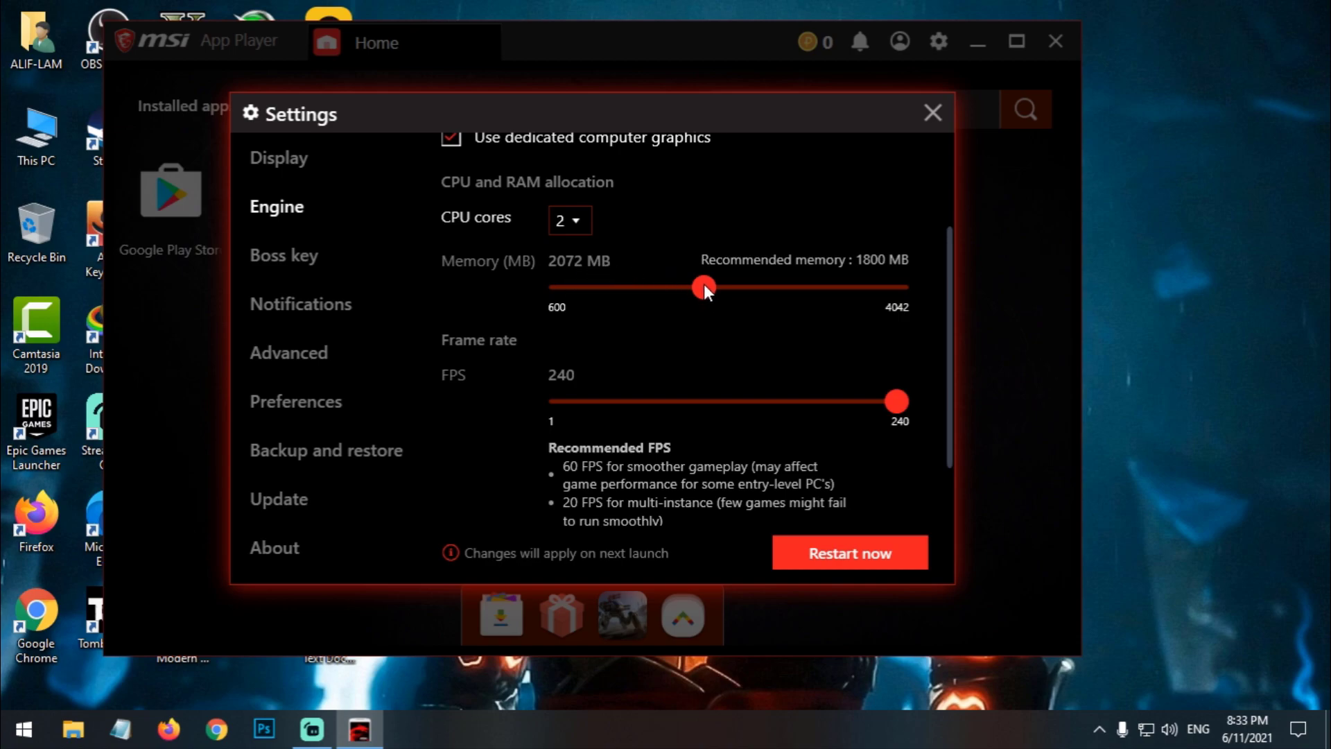
{"action": "left_click_drag", "start_coordinate": [704, 285], "coordinate": [1141, 292]}
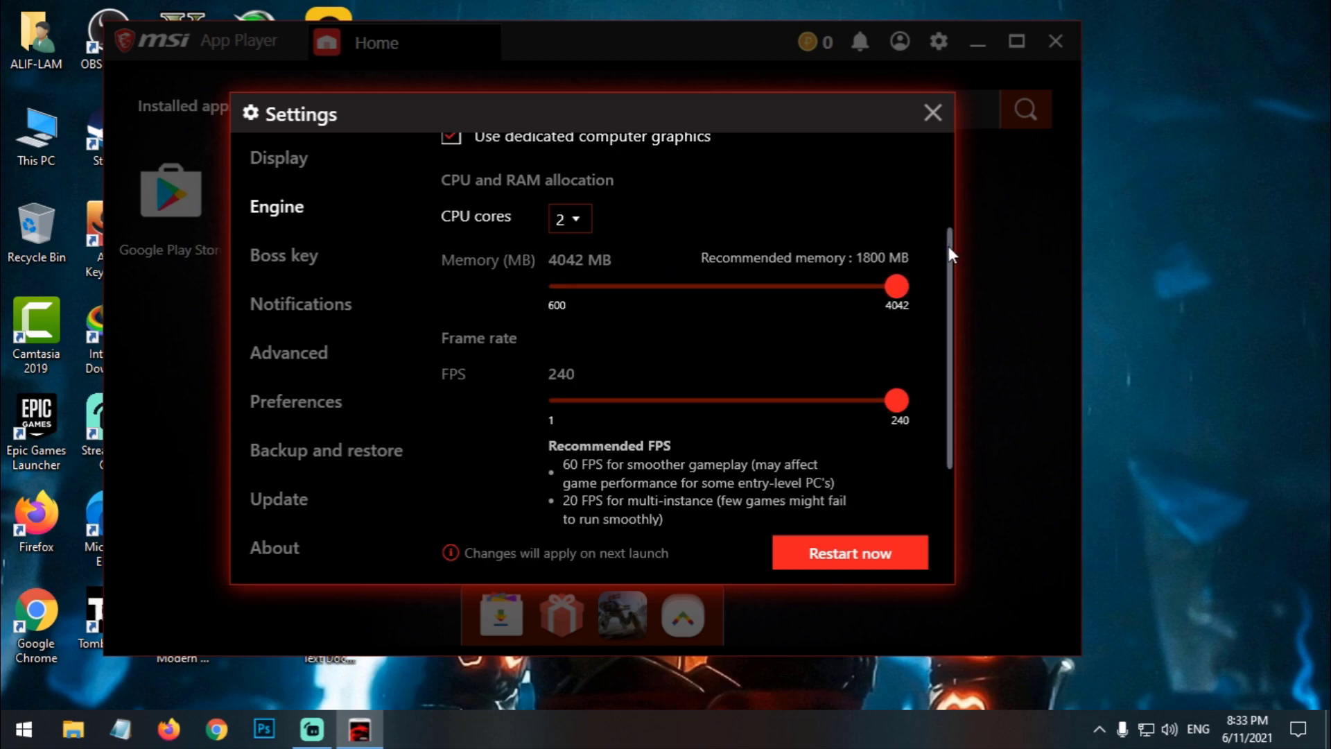
{"action": "left_click_drag", "start_coordinate": [946, 243], "coordinate": [946, 321]}
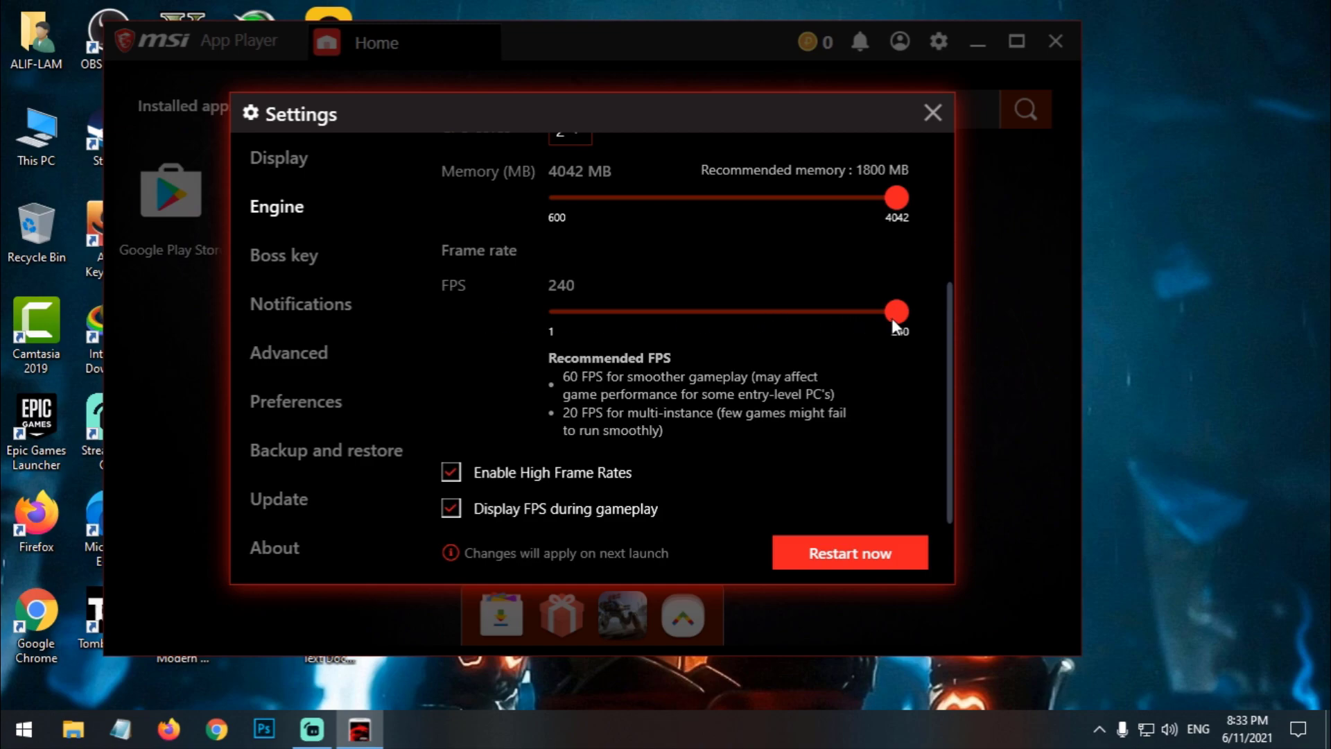
{"action": "left_click_drag", "start_coordinate": [742, 312], "coordinate": [915, 317]}
Step: Review the Advanced custom device profile fields, starting with Manufacturer asus
{"action": "left_click", "coordinate": [301, 352]}
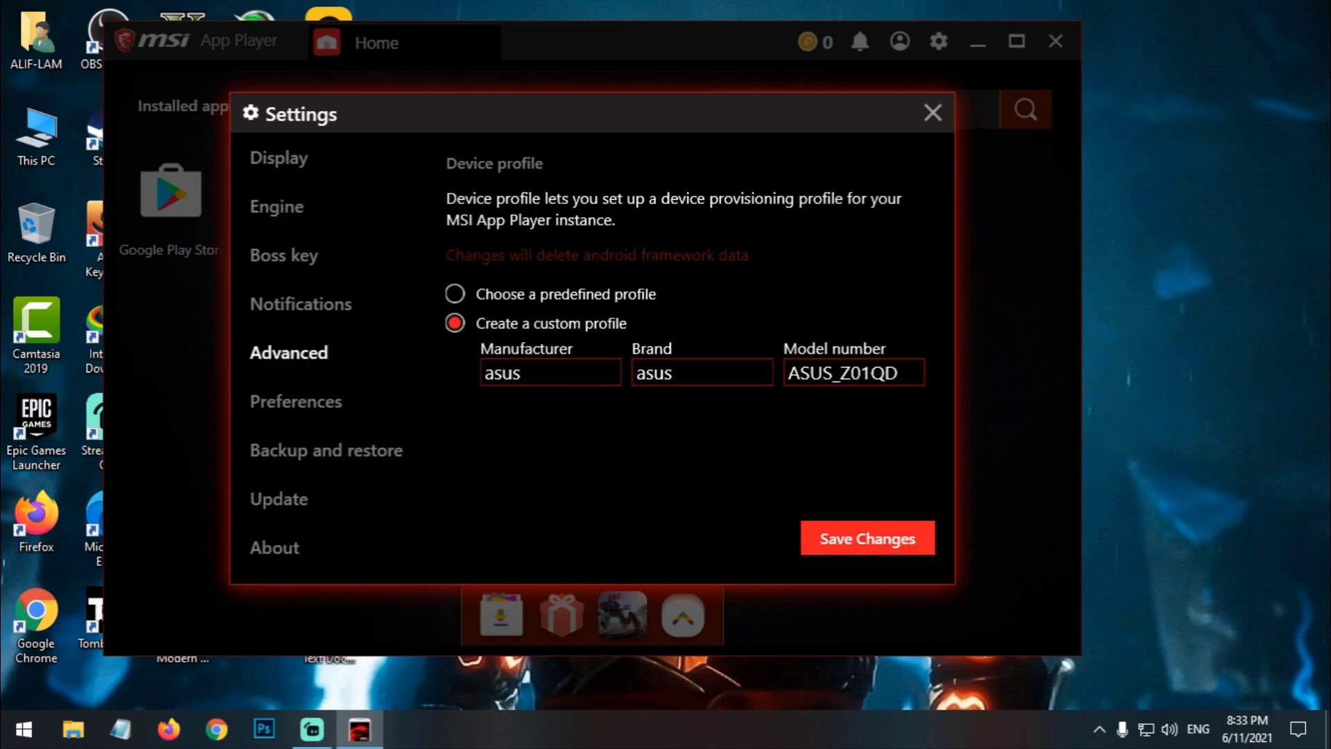
{"action": "double_click", "coordinate": [502, 372]}
{"action": "key", "text": "Tab"}
{"action": "key", "text": "Tab"}
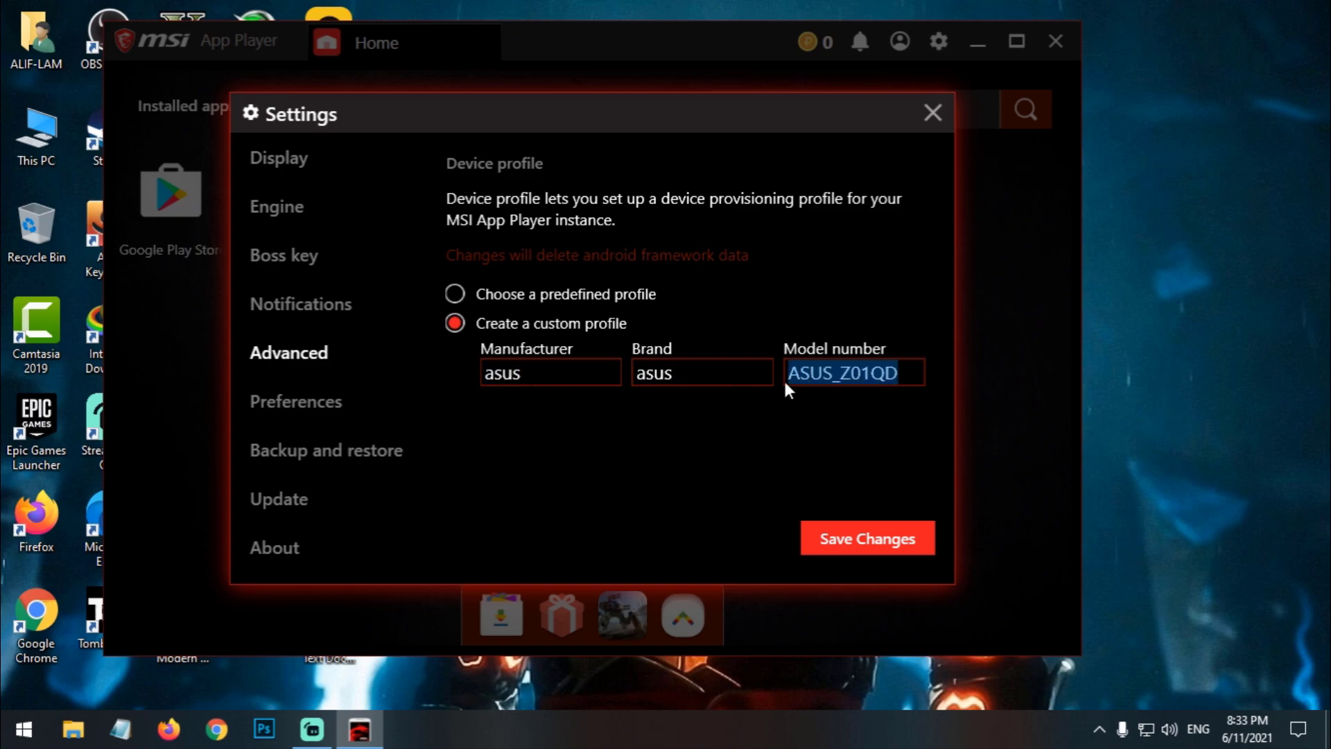
Step: Browse Preferences, Backup and restore, Update and About, confirming version 4.80.5.1004 is latest
{"action": "left_click", "coordinate": [313, 403]}
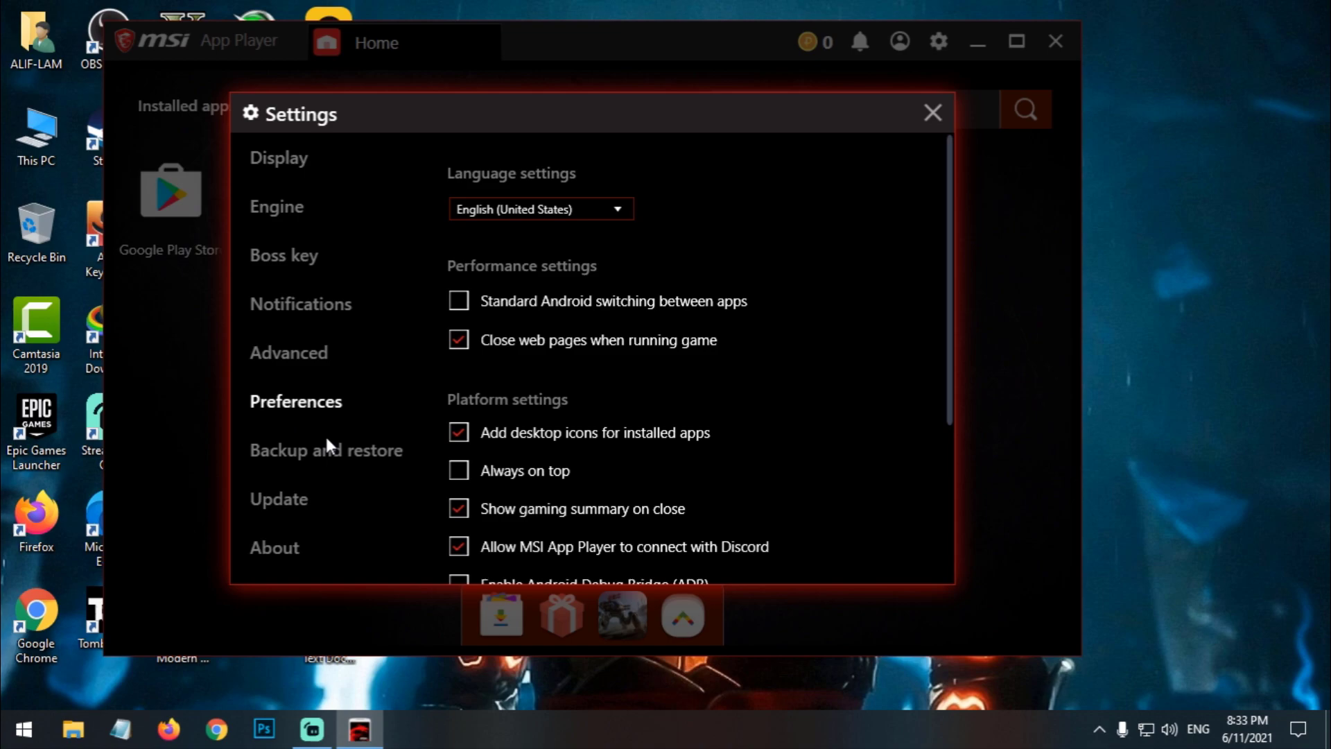
{"action": "left_click", "coordinate": [312, 454]}
{"action": "left_click", "coordinate": [283, 505]}
{"action": "left_click", "coordinate": [284, 541]}
{"action": "left_click", "coordinate": [312, 497]}
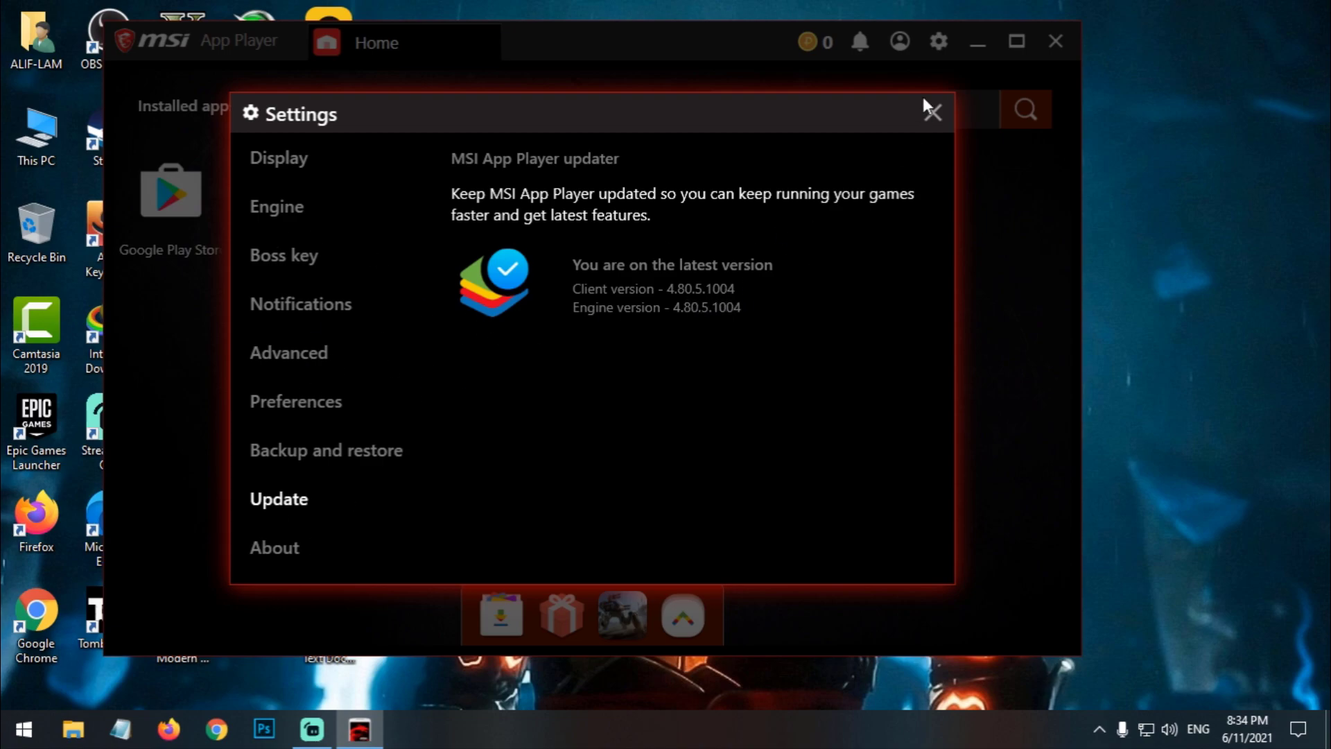
Step: Close the emulator settings and start Free Fire, dismissing the aiming tip while it loads
{"action": "left_click", "coordinate": [933, 115]}
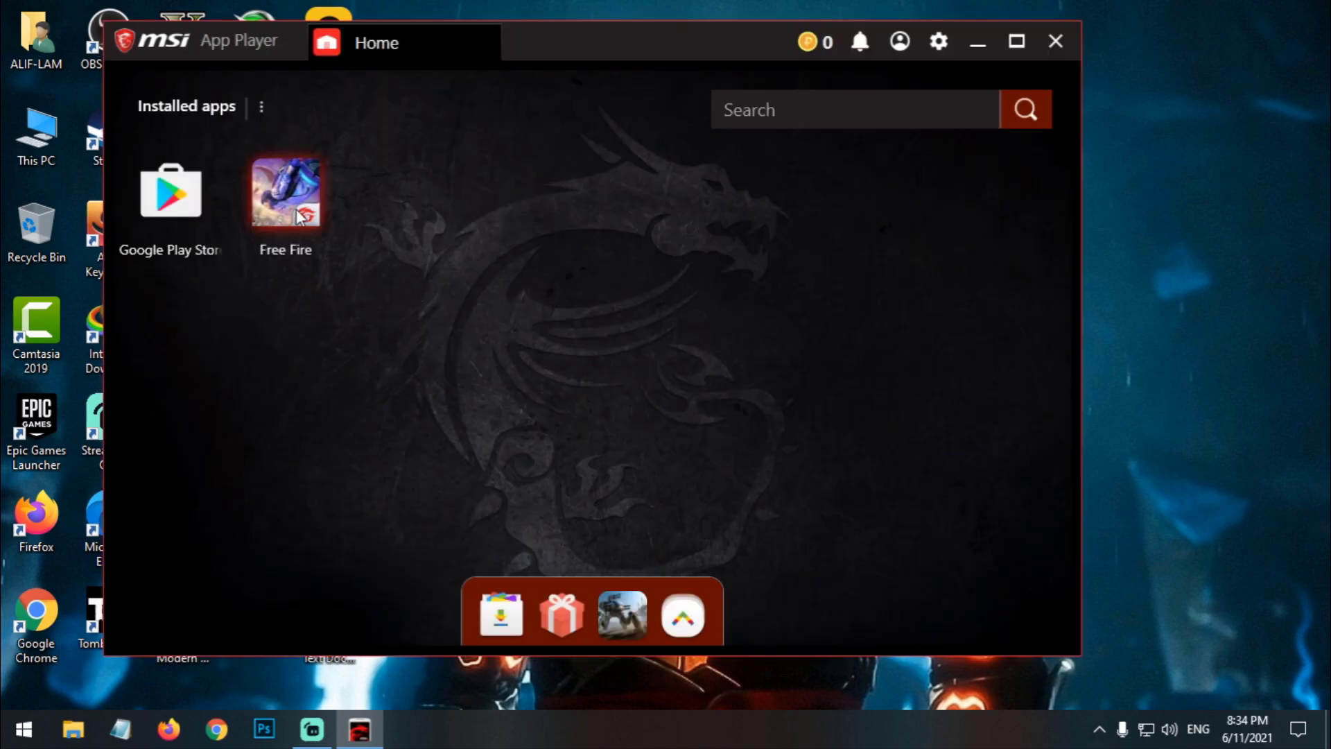
{"action": "left_click", "coordinate": [285, 193]}
{"action": "left_click", "coordinate": [698, 591]}
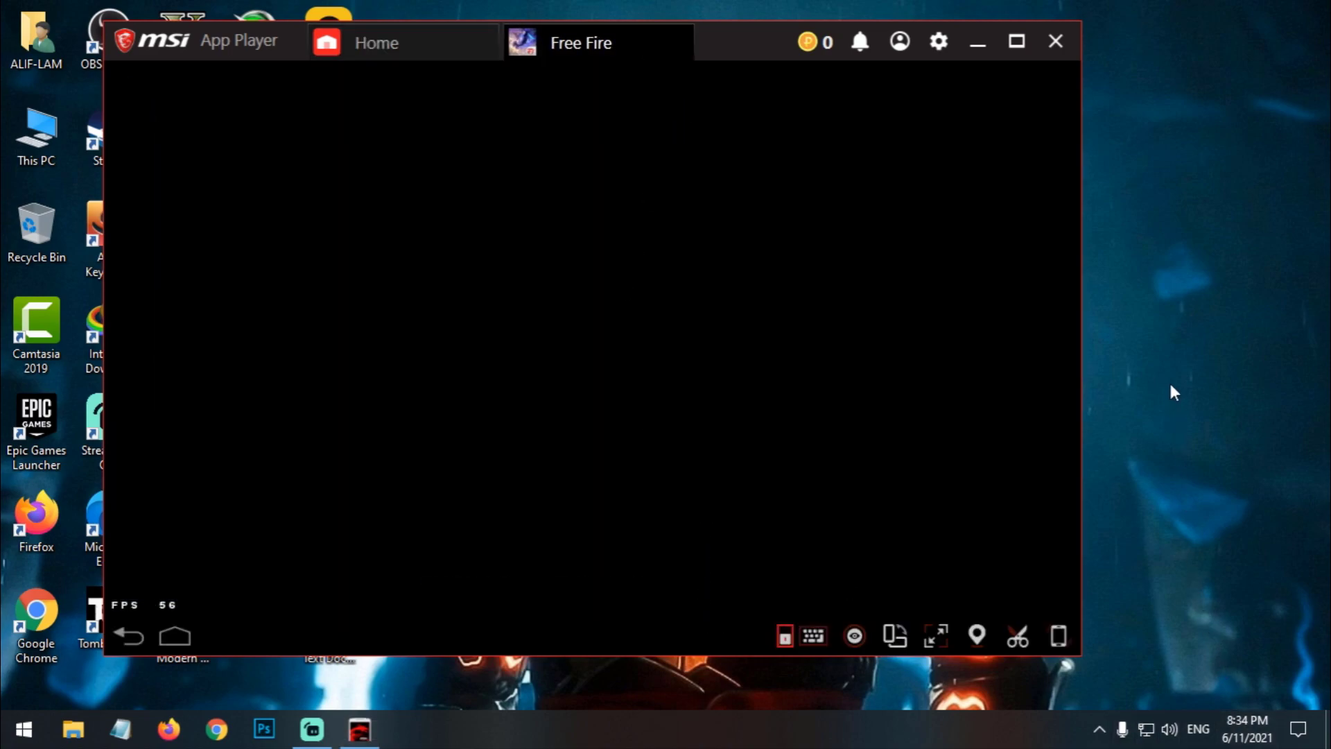
{"action": "key", "text": "super+alt+d"}
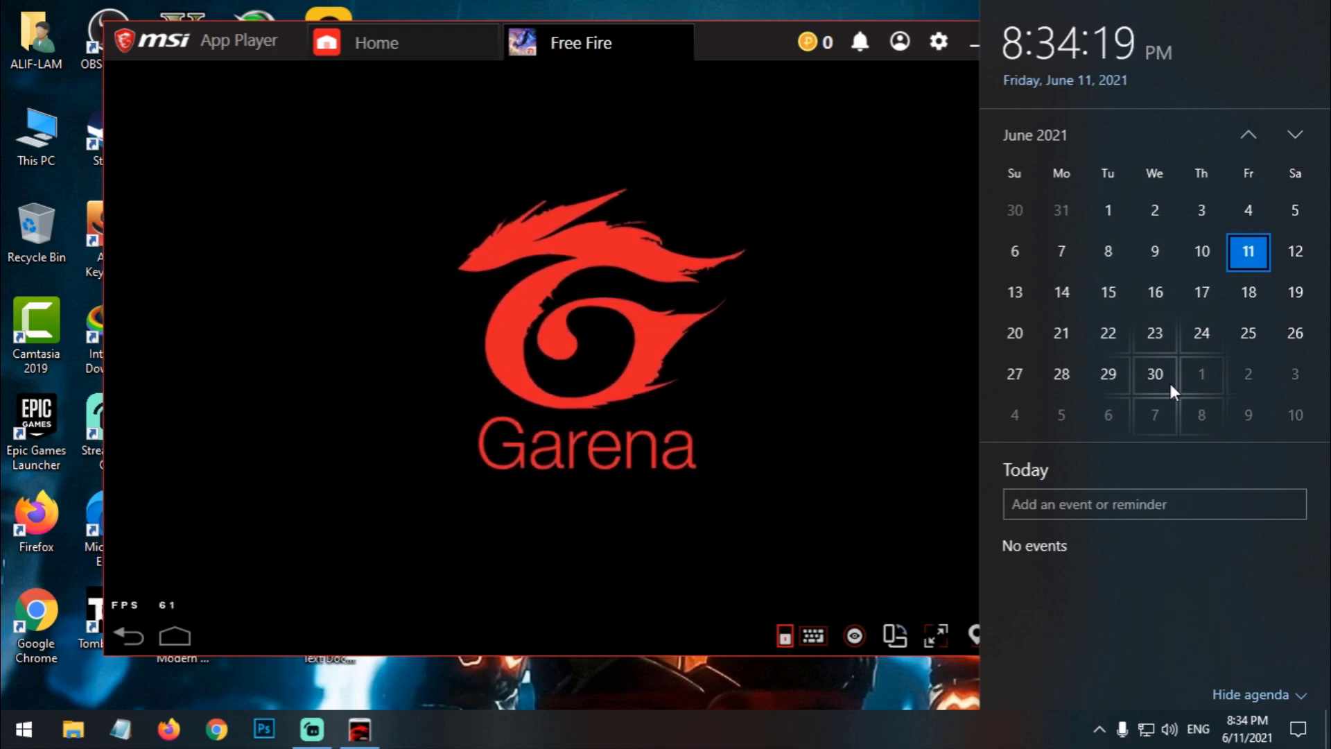
{"action": "left_click", "coordinate": [597, 356]}
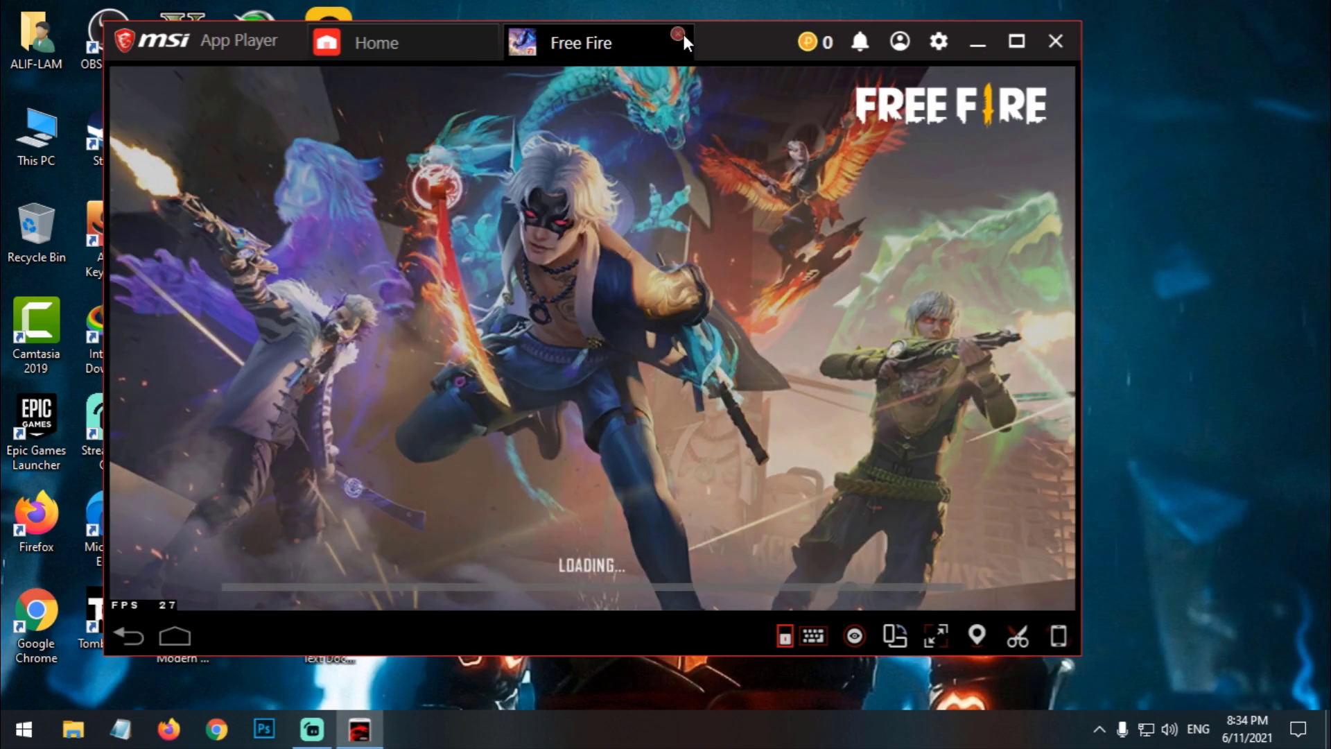
{"action": "left_click_drag", "start_coordinate": [748, 41], "coordinate": [715, 34]}
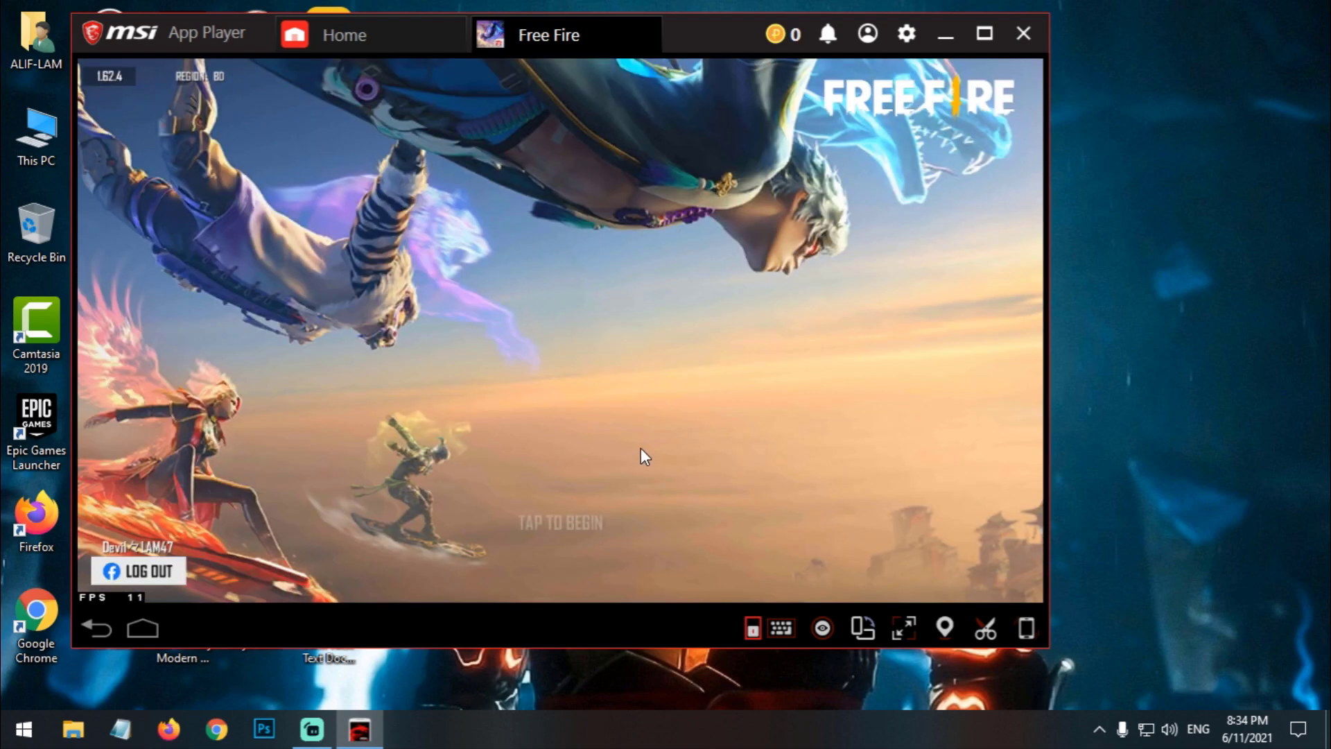
Step: Tap to begin, close the event announcements, and check and close Activity Missions and Download Center
{"action": "left_click", "coordinate": [624, 470]}
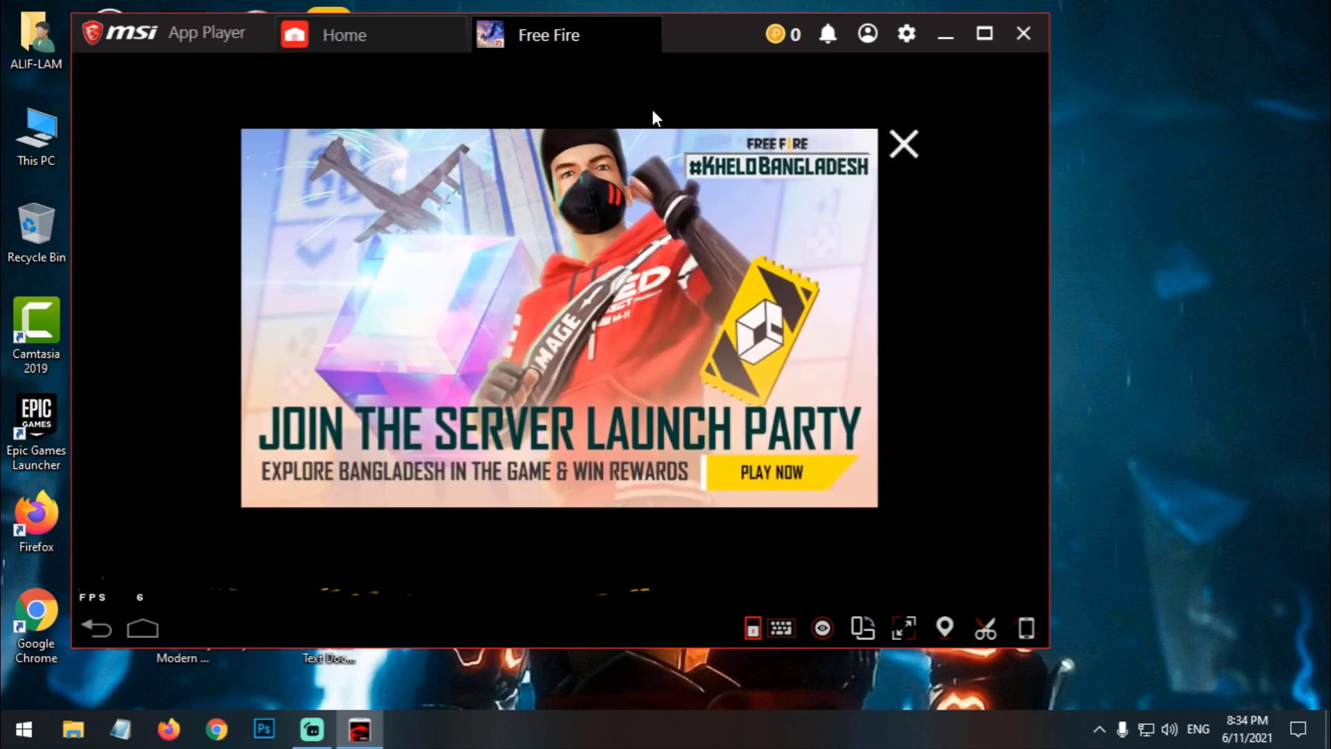
{"action": "left_click", "coordinate": [904, 140]}
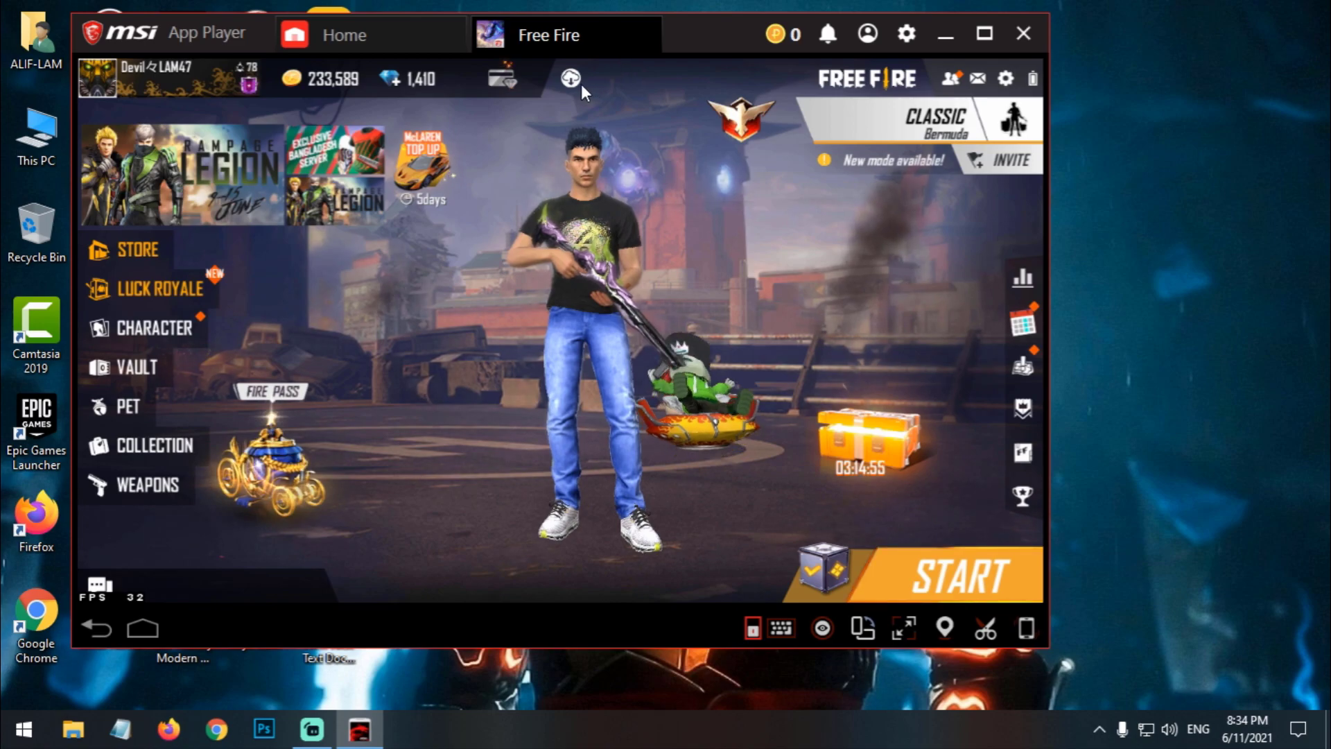
{"action": "left_click", "coordinate": [571, 79]}
{"action": "left_click", "coordinate": [999, 81]}
{"action": "left_click", "coordinate": [584, 83]}
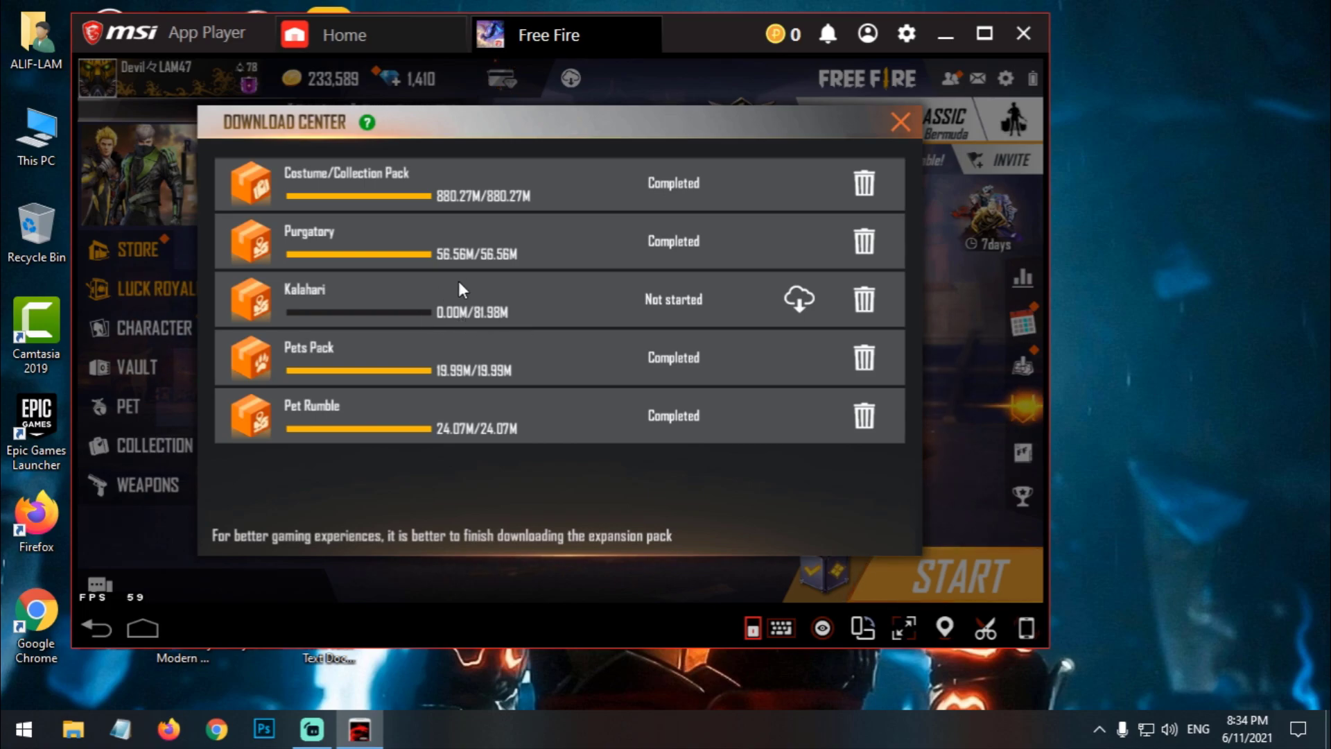
{"action": "left_click", "coordinate": [901, 123]}
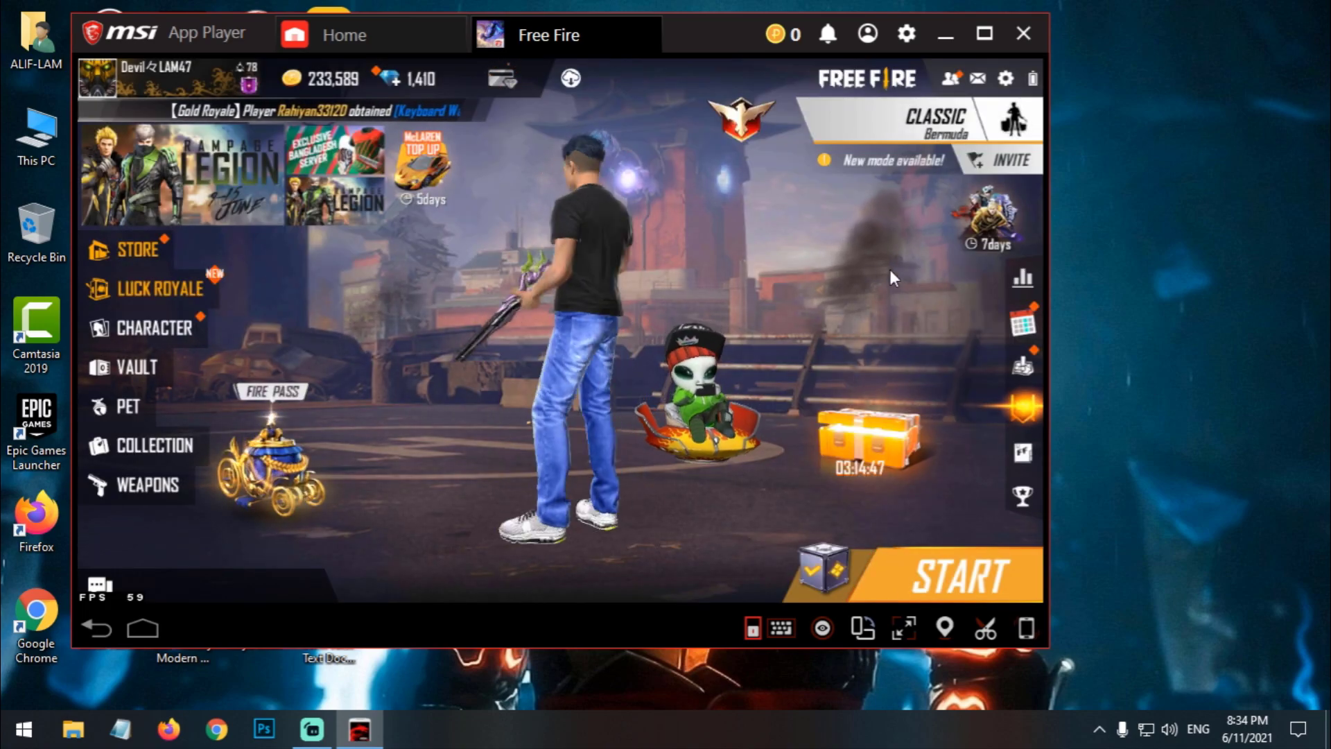